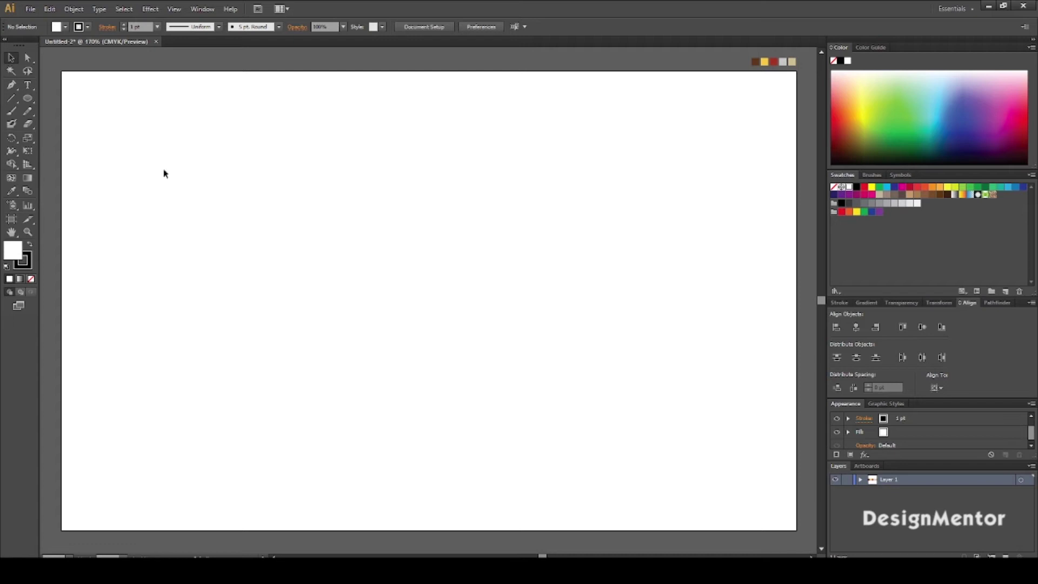
Draw an ellipse exactly 150 pt wide and 250 pt tall on the artboard.
click(28, 99)
click(454, 289)
click(535, 262)
double_click(536, 262)
text(150)
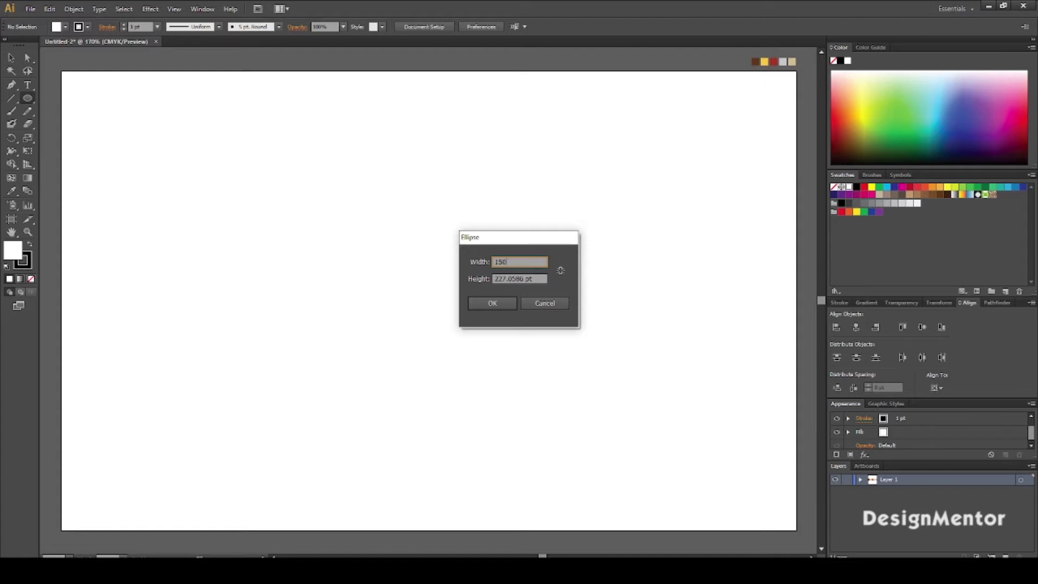
key(Tab)
text(2)
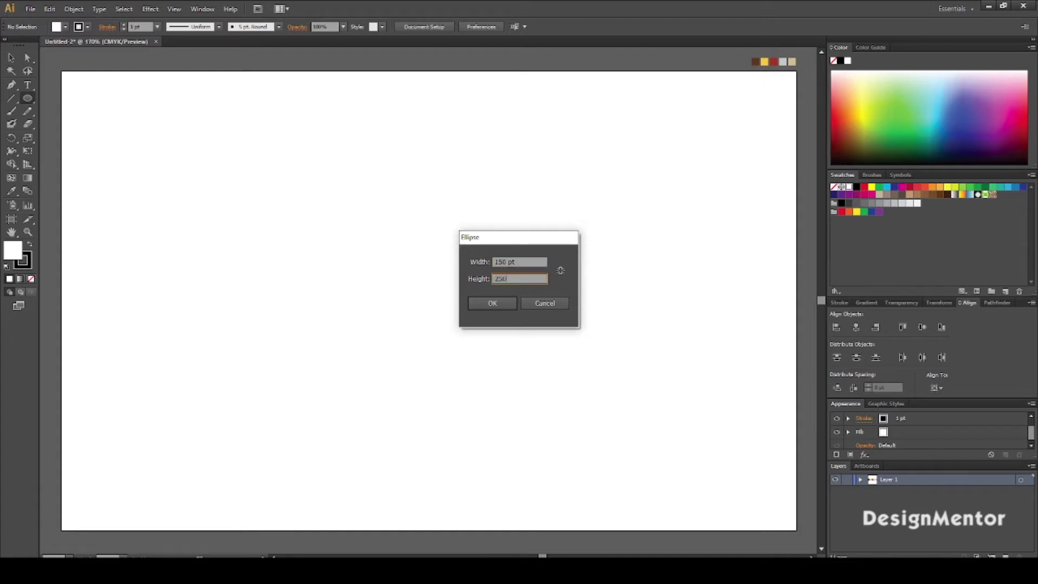
key(Return)
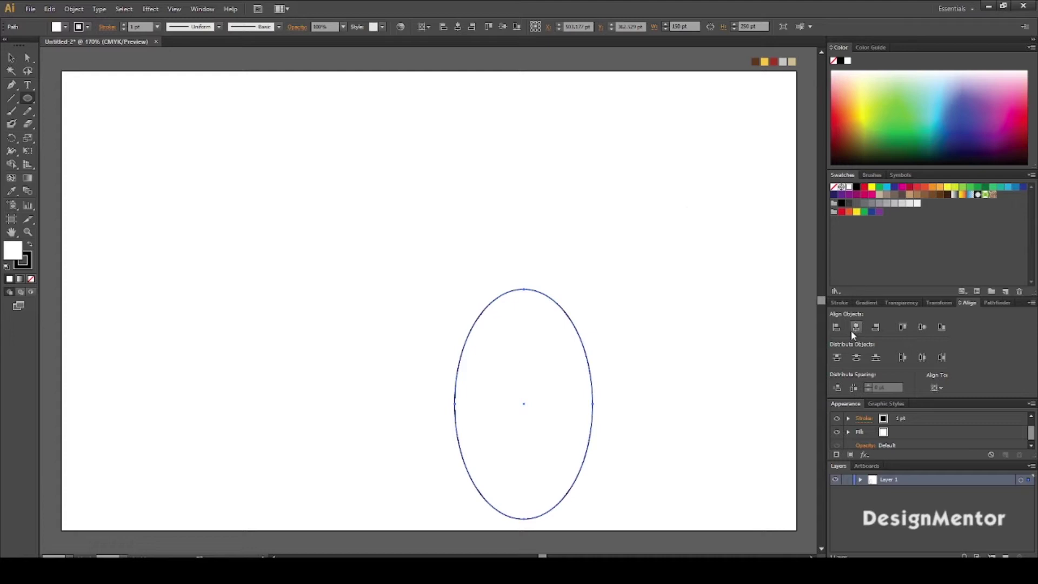
Centre the ellipse on the artboard, fill it yellow with no stroke, and reselect it.
click(856, 327)
click(922, 327)
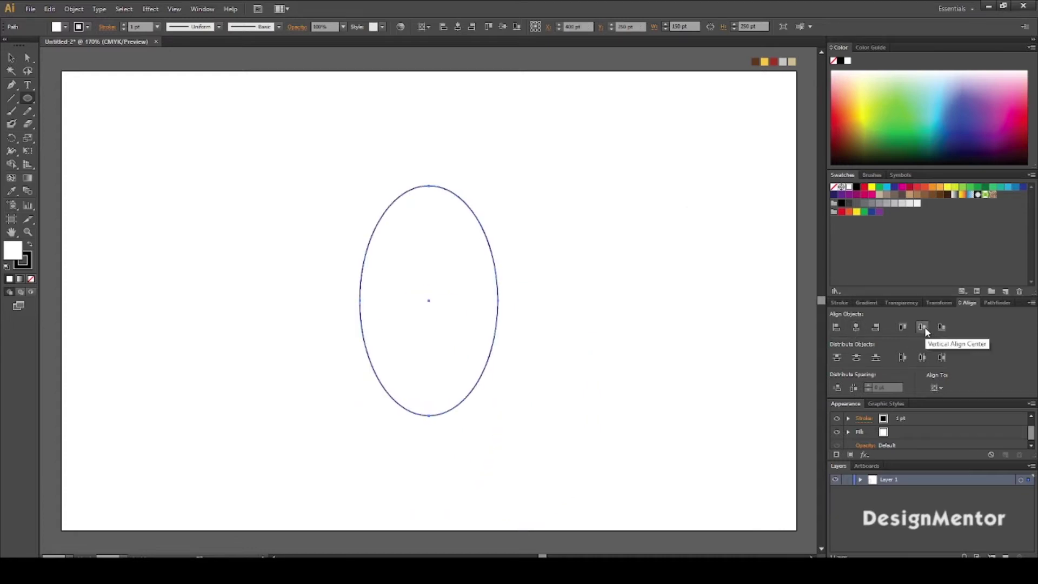
key(i)
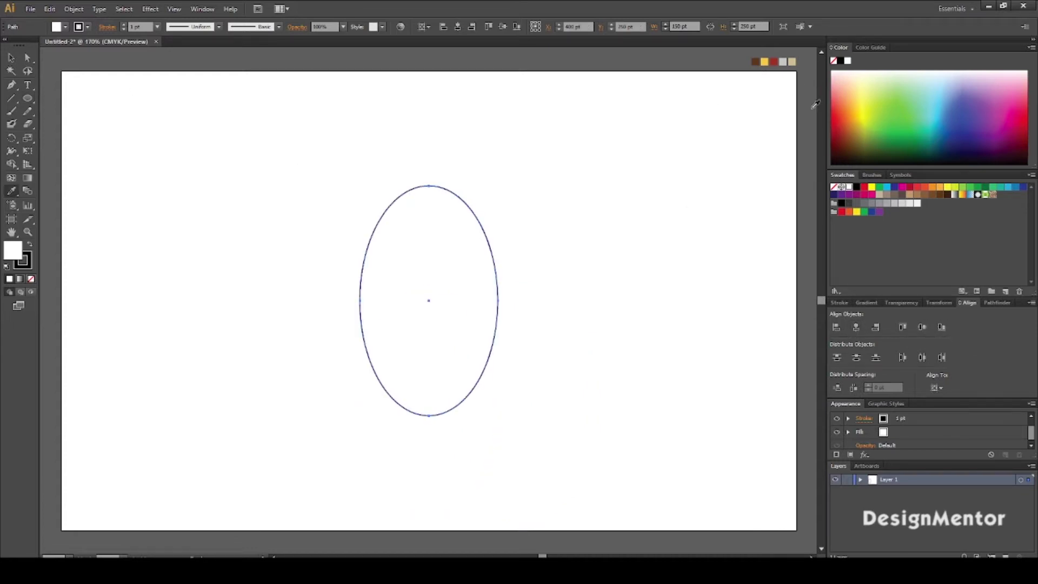
click(782, 61)
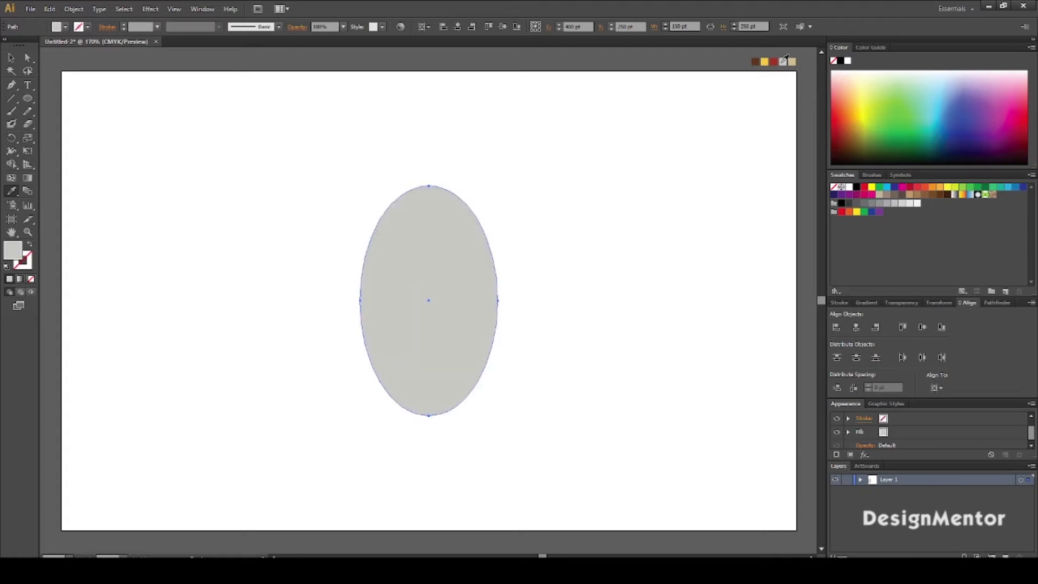
click(764, 61)
key(v)
click(581, 244)
click(467, 264)
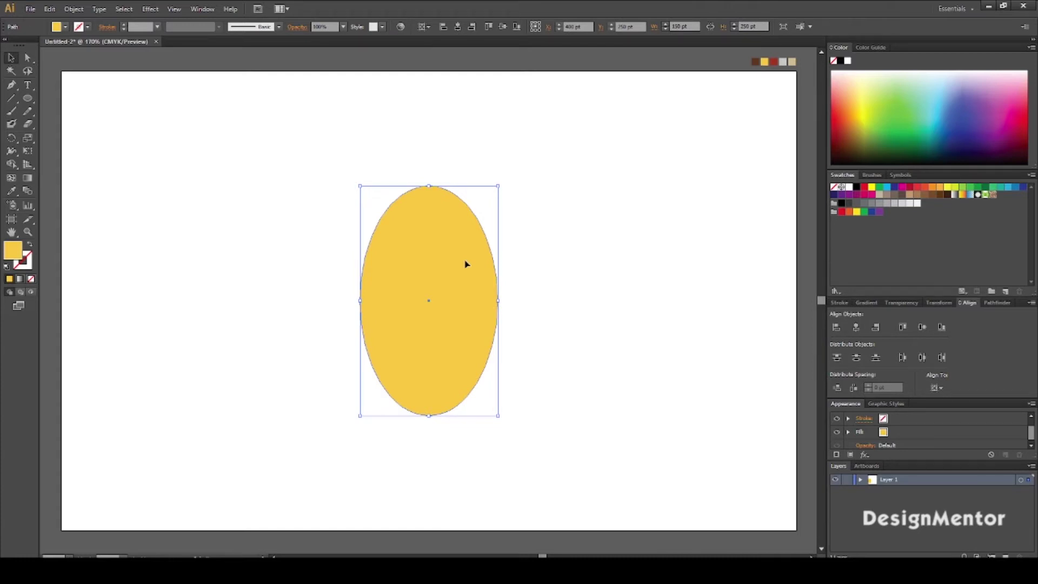
Paste a copy of the yellow ellipse in front and colour it dark red.
click(71, 9)
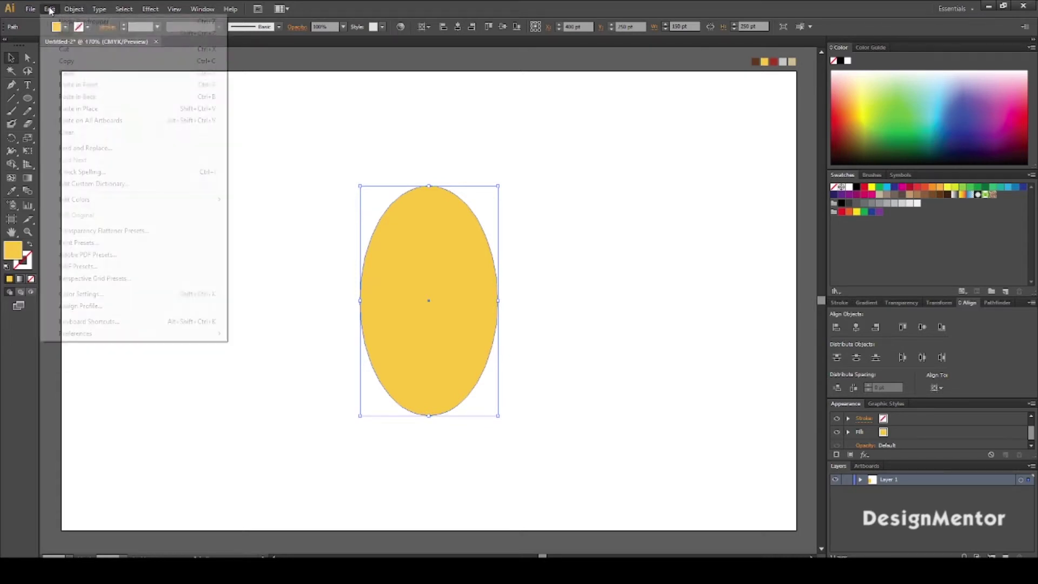
click(75, 61)
click(49, 9)
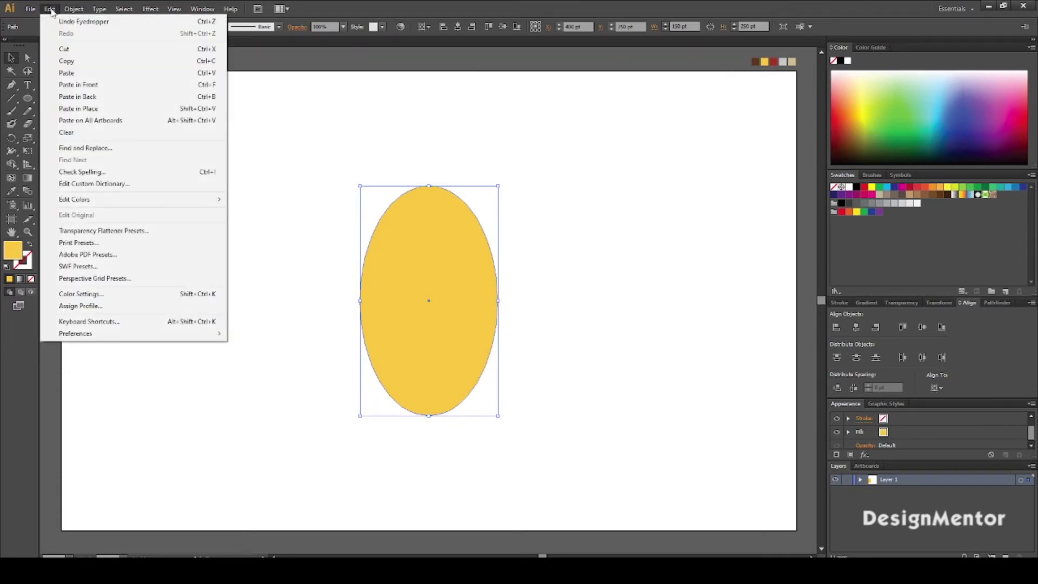
click(96, 94)
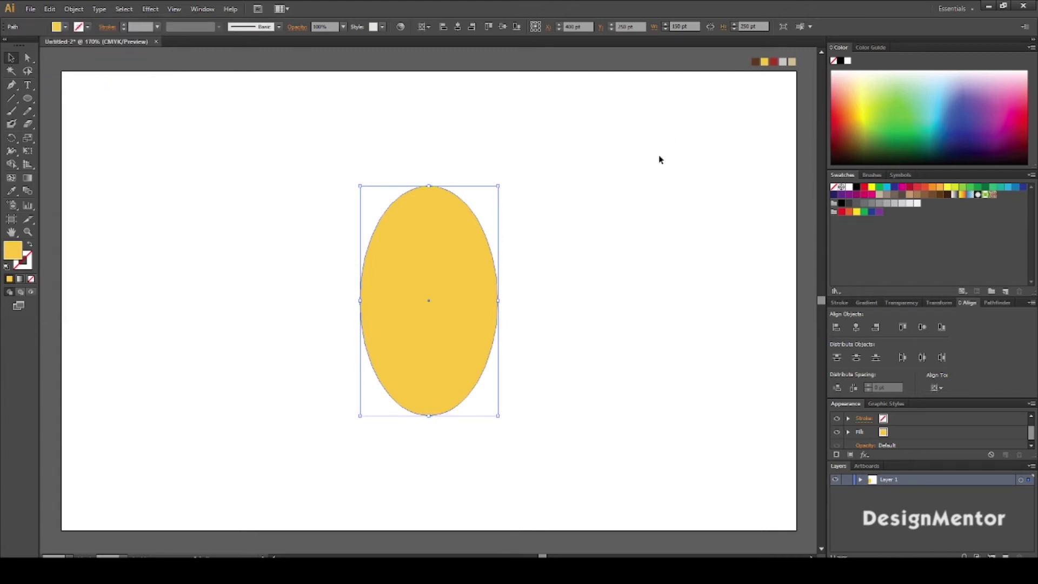
key(i)
click(774, 62)
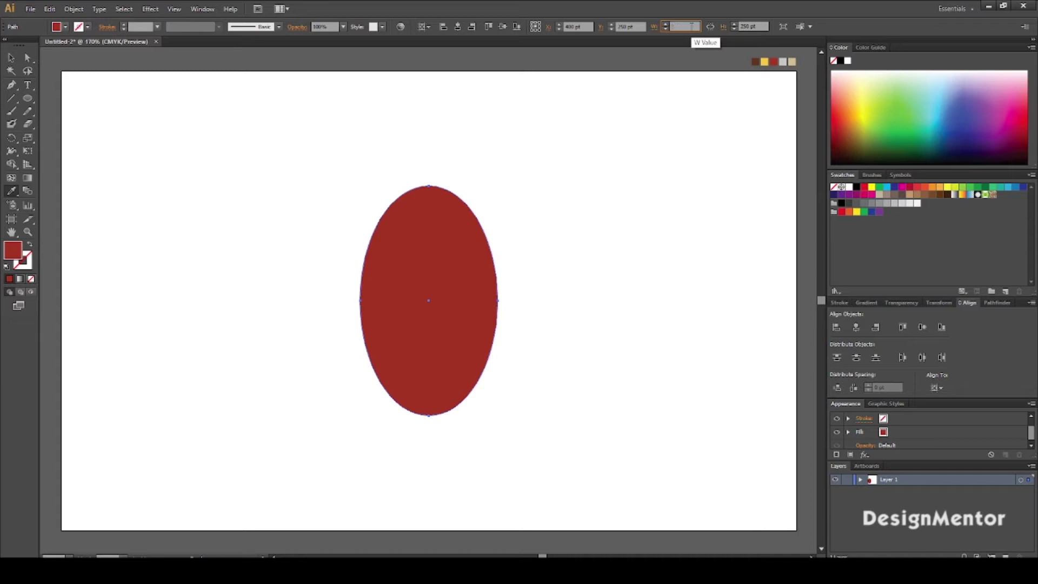
text(120)
Resize the red ellipse to 130 × 230 pt and nudge it downward.
key(Tab)
text(2)
key(Return)
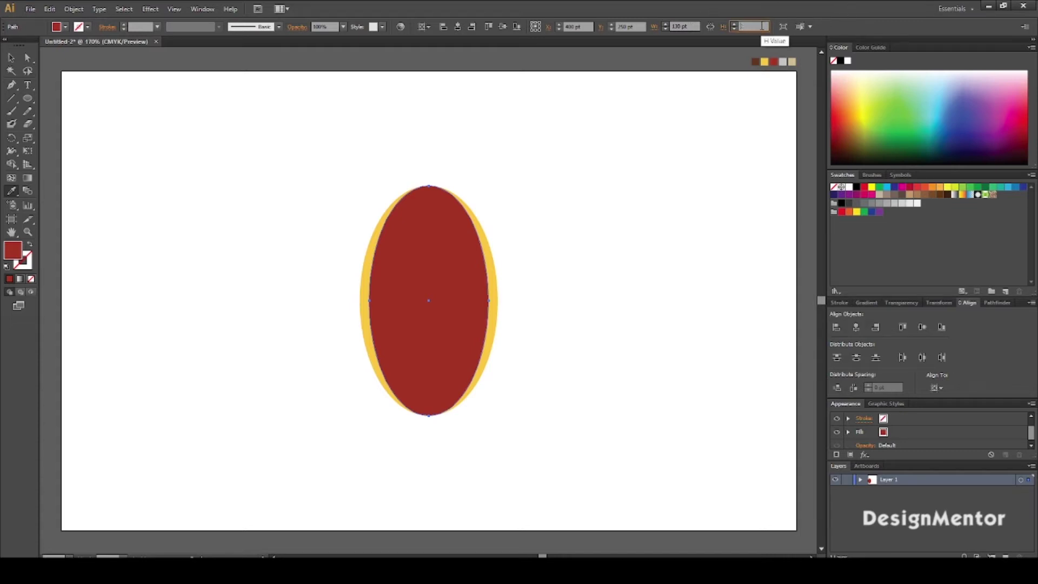
text(230)
key(Return)
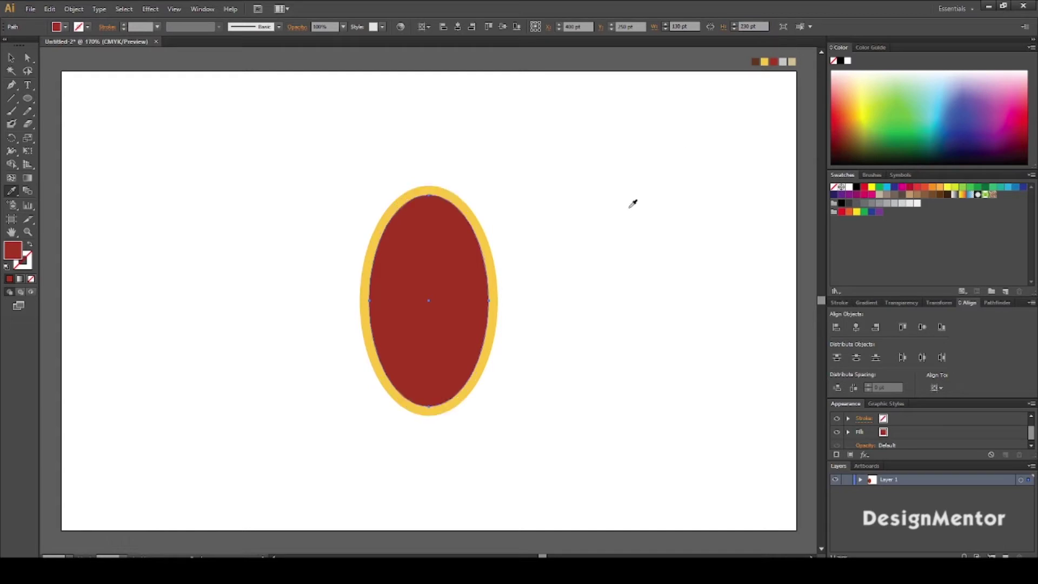
click(11, 58)
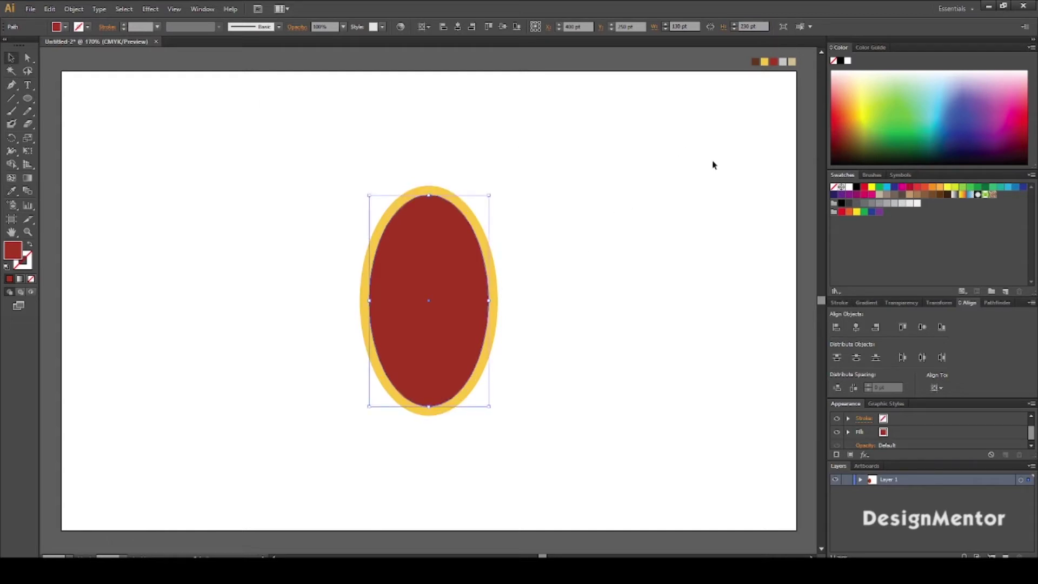
key(shift+Down)
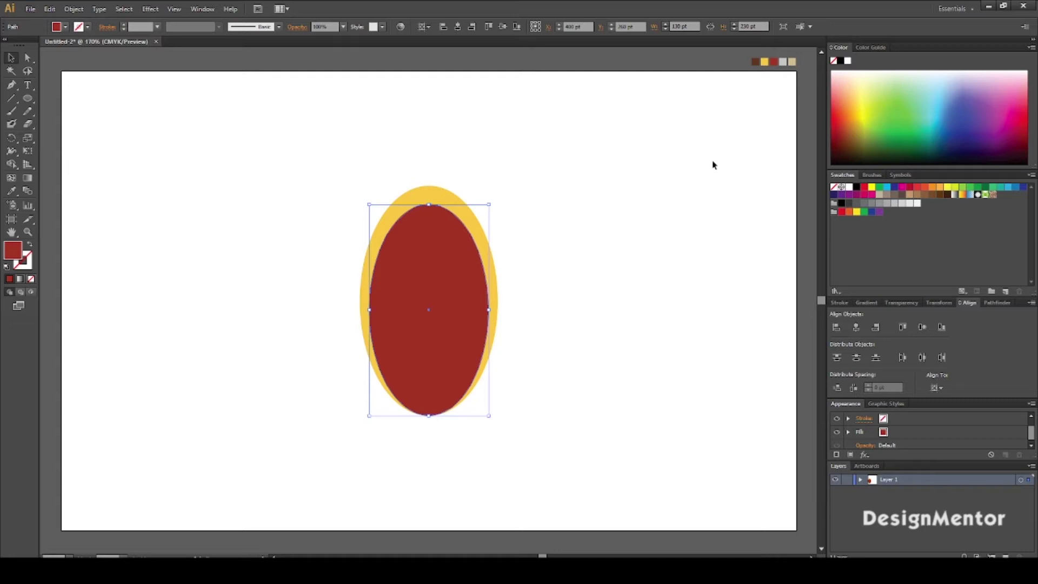
click(640, 320)
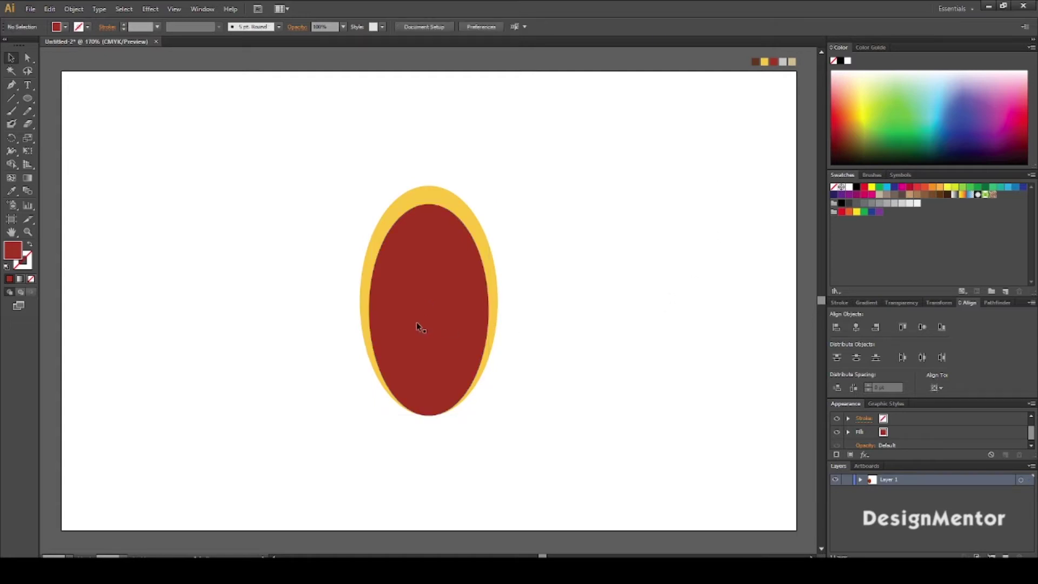
Fine-tune the red ellipse's vertical position with arrow-key nudges, settling it slightly lower.
click(438, 196)
click(582, 232)
click(459, 213)
shift+click(443, 270)
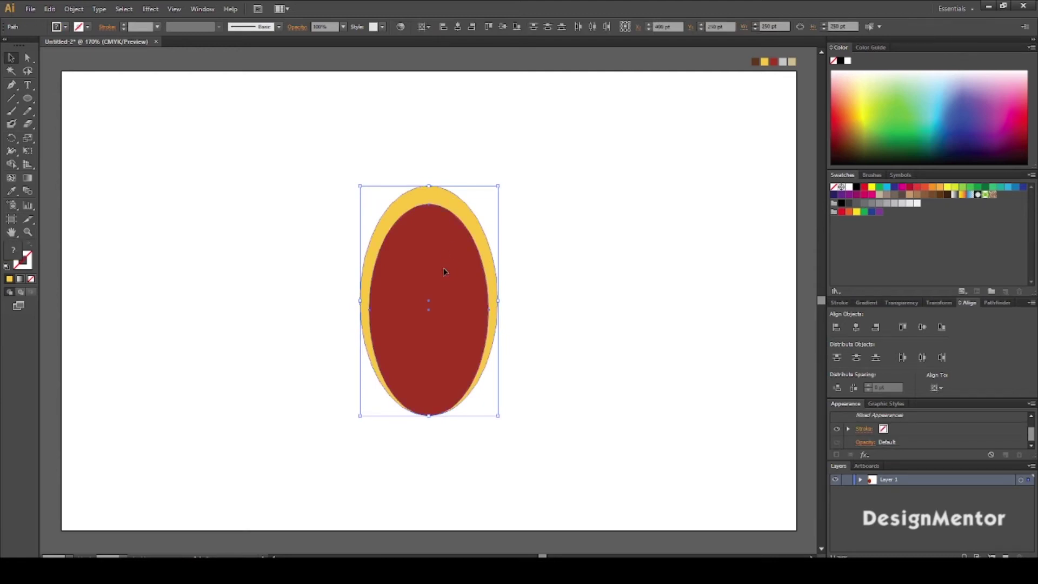
click(543, 293)
click(413, 266)
key(shift+Down)
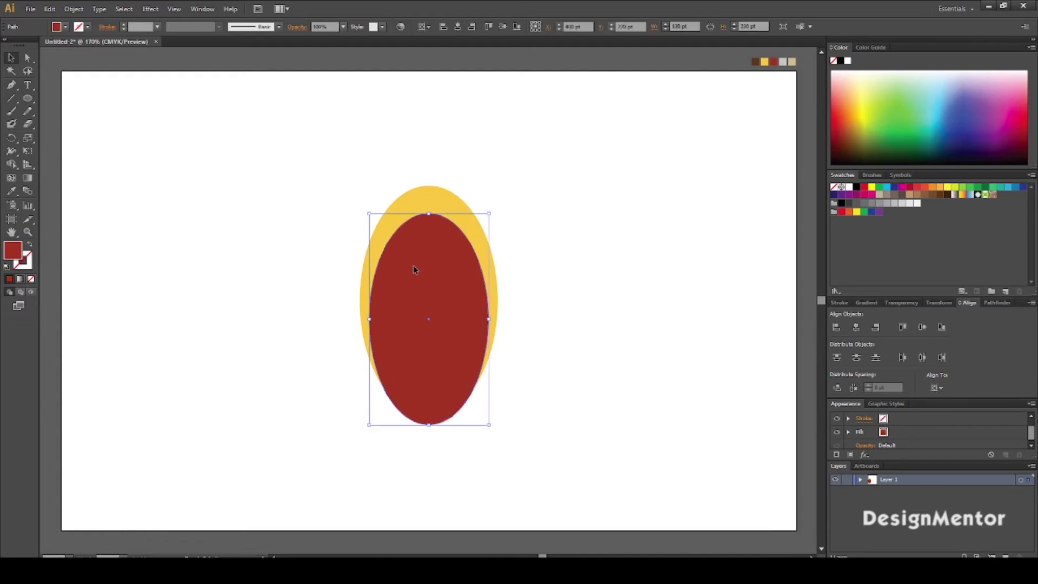
key(shift+Up)
key(shift+Down)
key(Up)
key(Up)
key(Up)
key(Down)
Select both the yellow and red ellipses and bring up the Pathfinder options.
click(582, 225)
click(463, 205)
shift+click(448, 262)
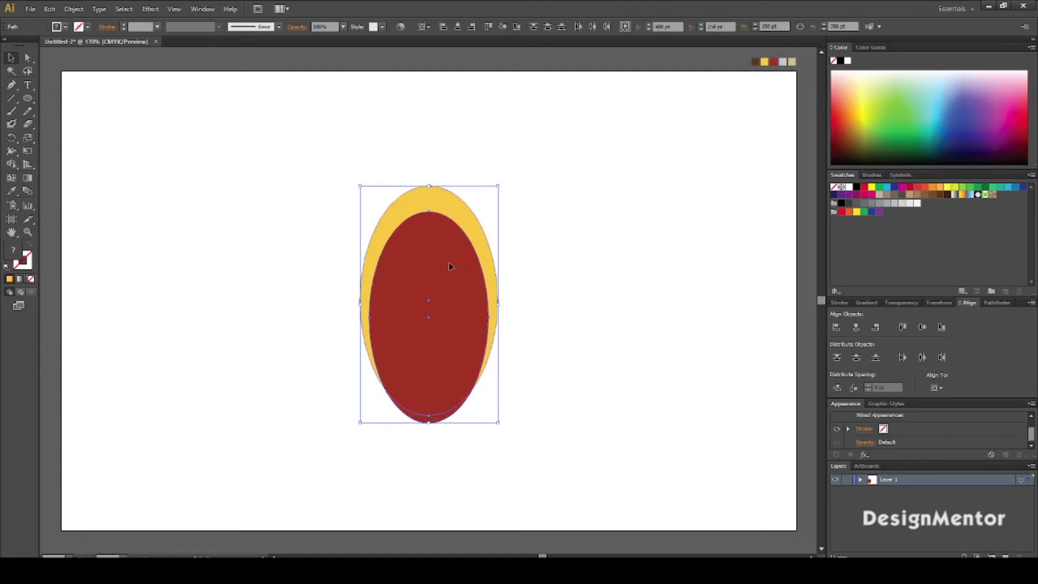
click(996, 303)
Subtract the red ellipse from the yellow one and vertically centre the resulting crescent.
click(855, 326)
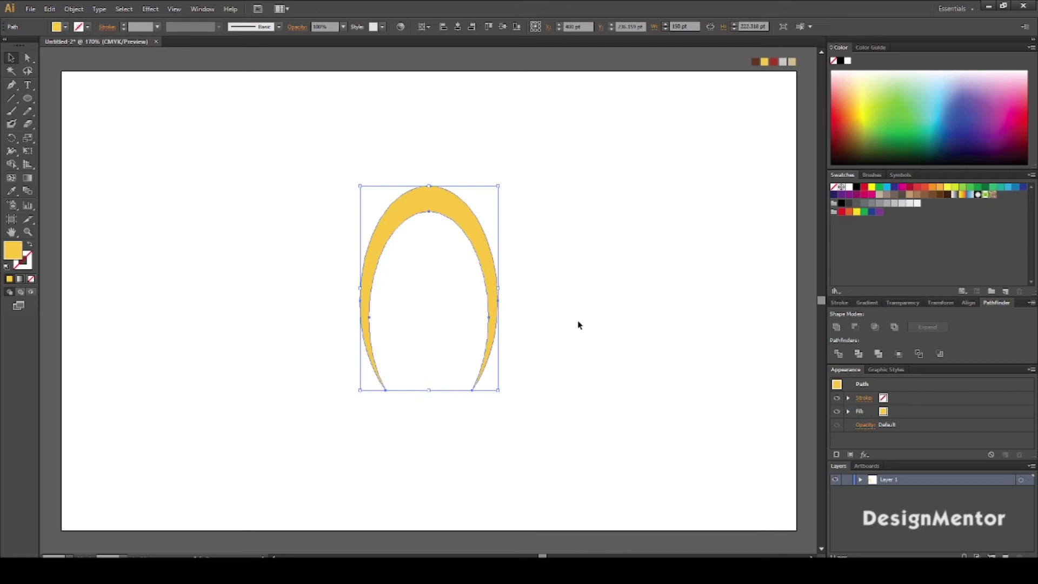
click(579, 324)
click(483, 243)
click(971, 302)
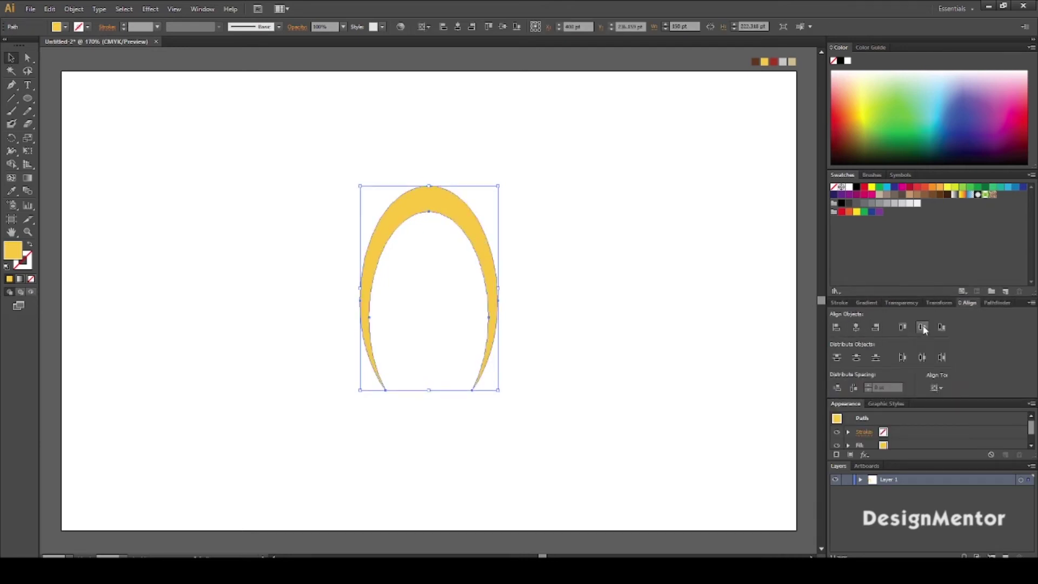
click(922, 327)
Move the yellow crescent up toward the top of the artboard with Shift+Up nudges.
click(539, 301)
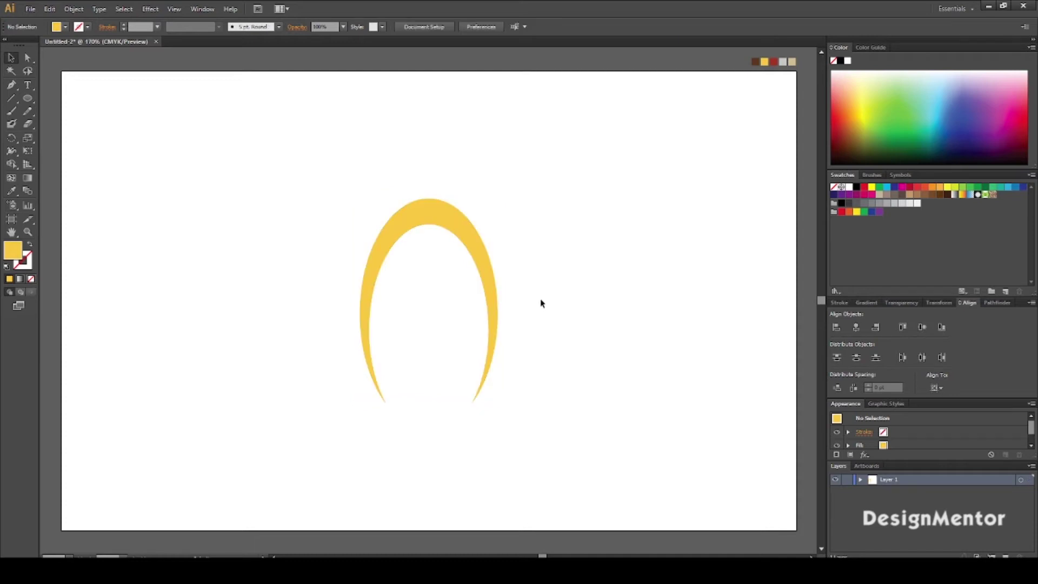
click(481, 260)
key(shift+Up)
key(shift+Up)
key(shift+Up)
key(shift+Up)
key(shift+Up)
key(shift+Up)
key(shift+Up)
key(shift+Up)
key(shift+Up)
key(shift+Up)
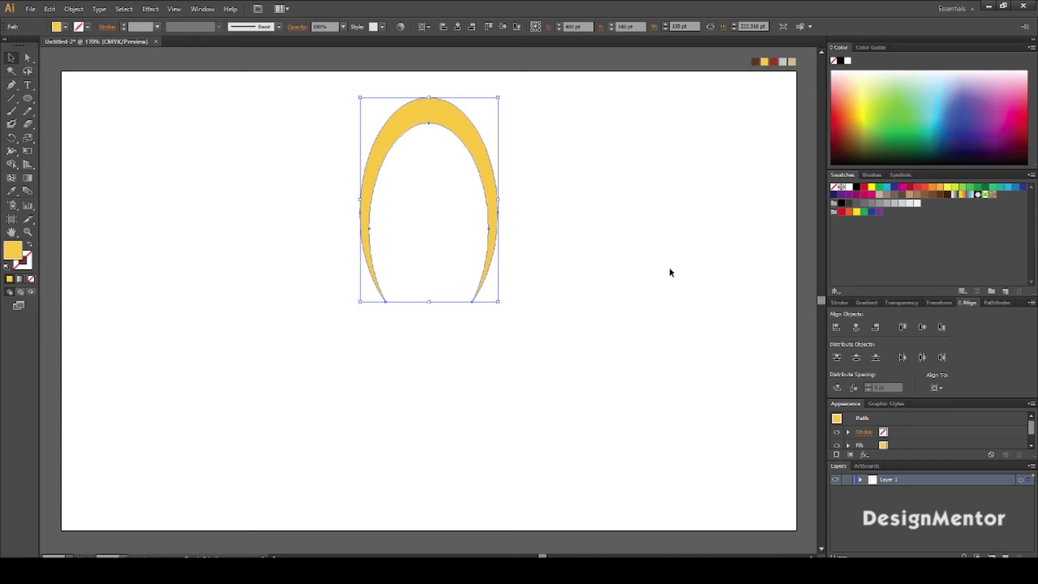
key(shift+Up)
click(669, 272)
click(27, 98)
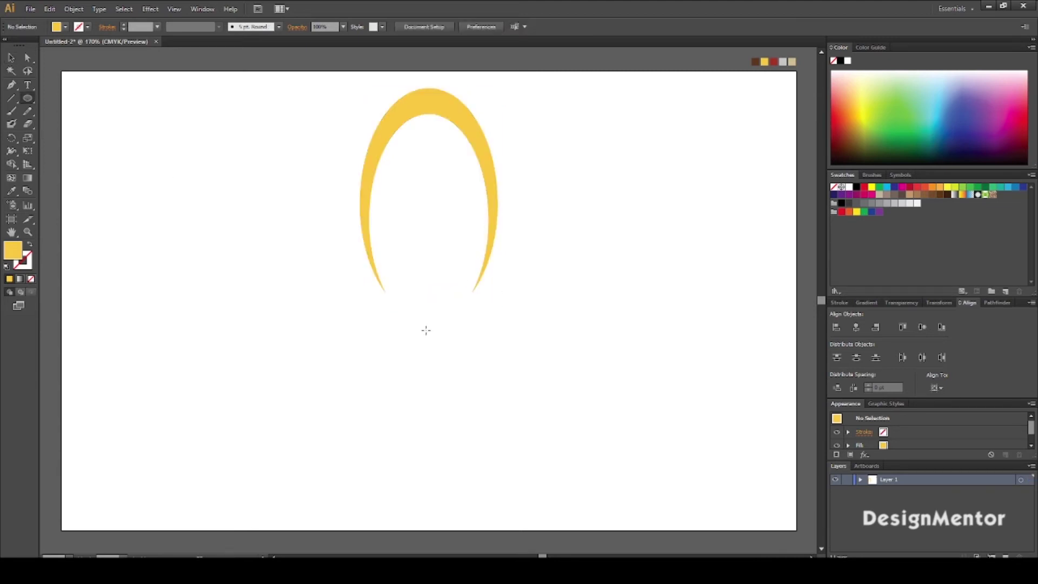
Draw a small circle below the crescent, size it 50 × 50 pt, and centre it.
drag(426, 330, 440, 346)
key(v)
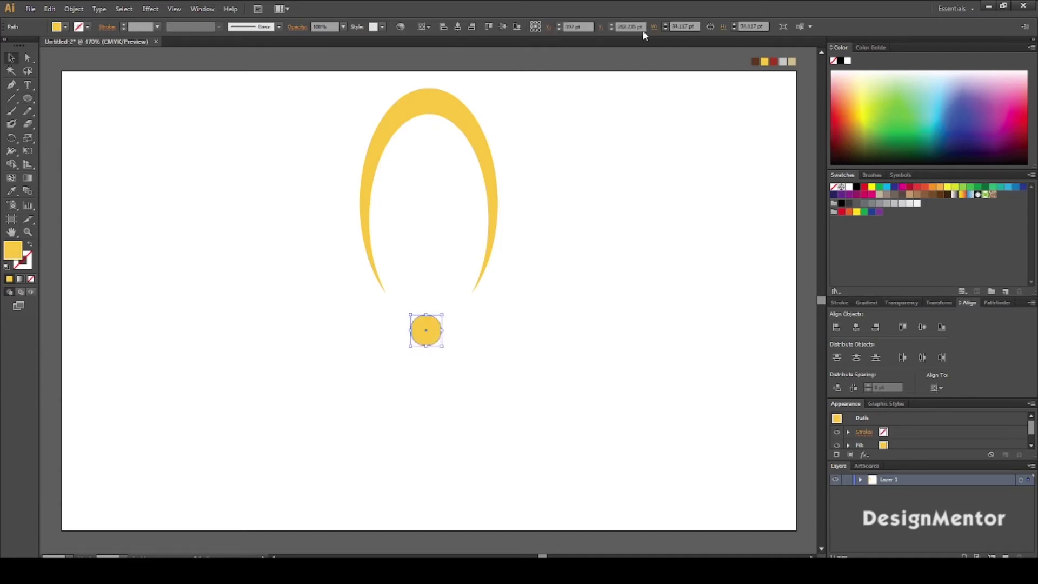
click(679, 26)
text(5)
key(Tab)
text(5)
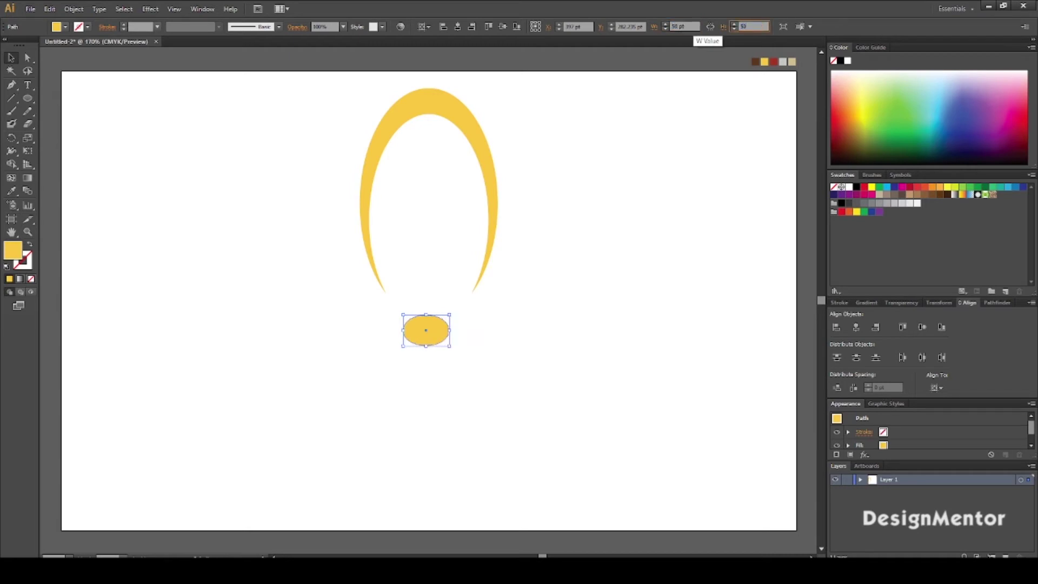
key(Return)
click(858, 323)
click(922, 327)
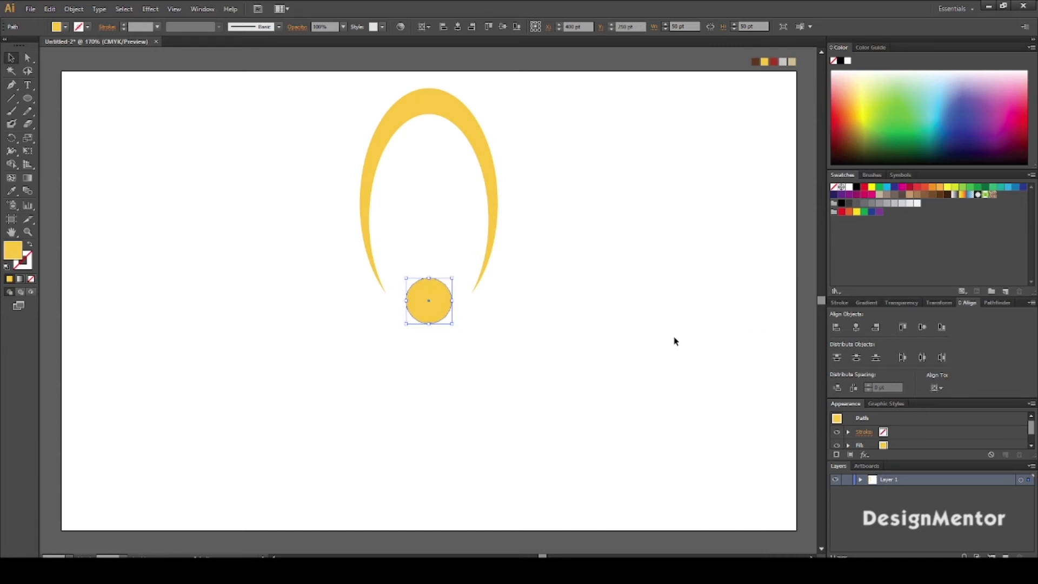
Reduce the dot to 30 × 30 pt, then select the crescent arc.
click(674, 341)
click(436, 305)
click(682, 26)
text(30)
key(Tab)
text(30)
key(Return)
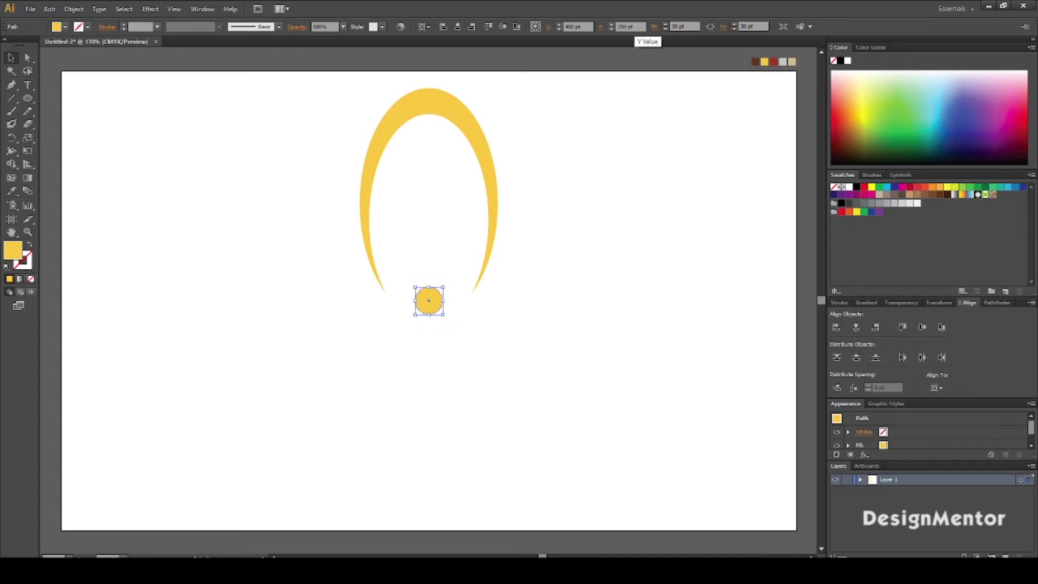
click(516, 231)
click(487, 164)
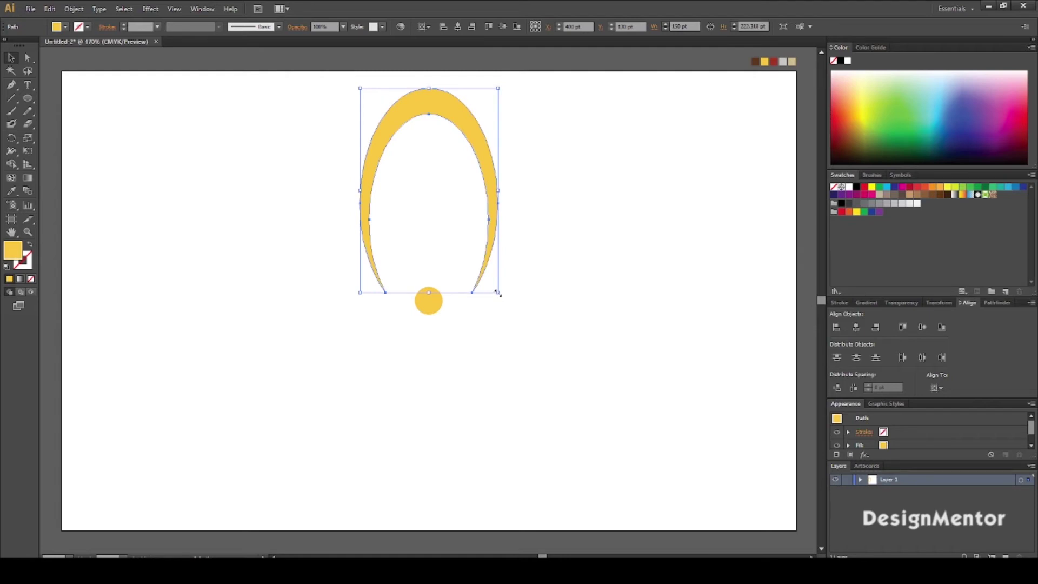
Scale the arc down proportionally to about 114.7 × 170.1 pt and raise it to Y 90 pt.
drag(498, 292, 483, 281)
key(shift+Up)
key(shift+Up)
key(shift+Up)
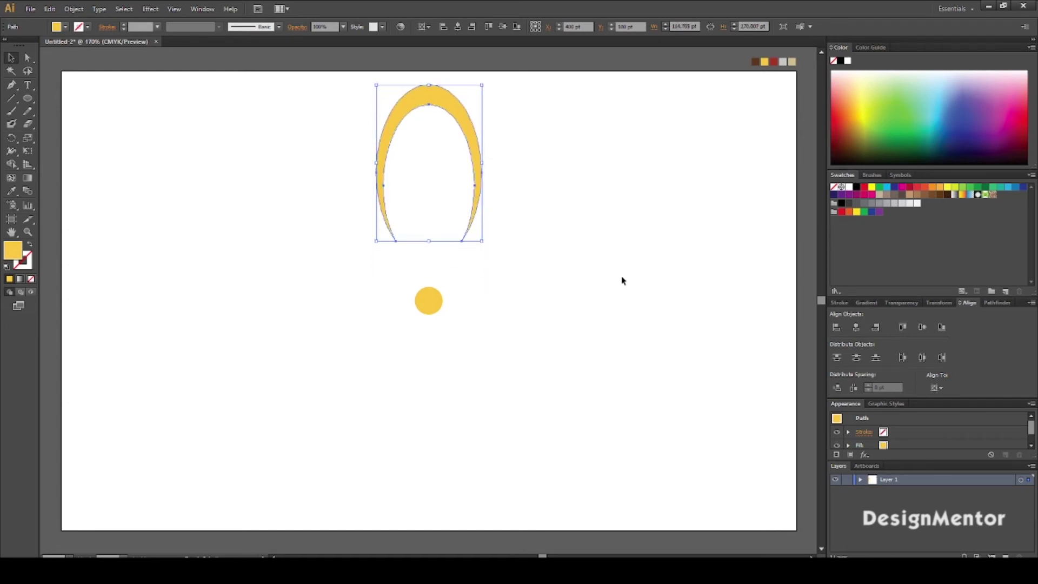
key(shift+Up)
click(621, 281)
click(434, 101)
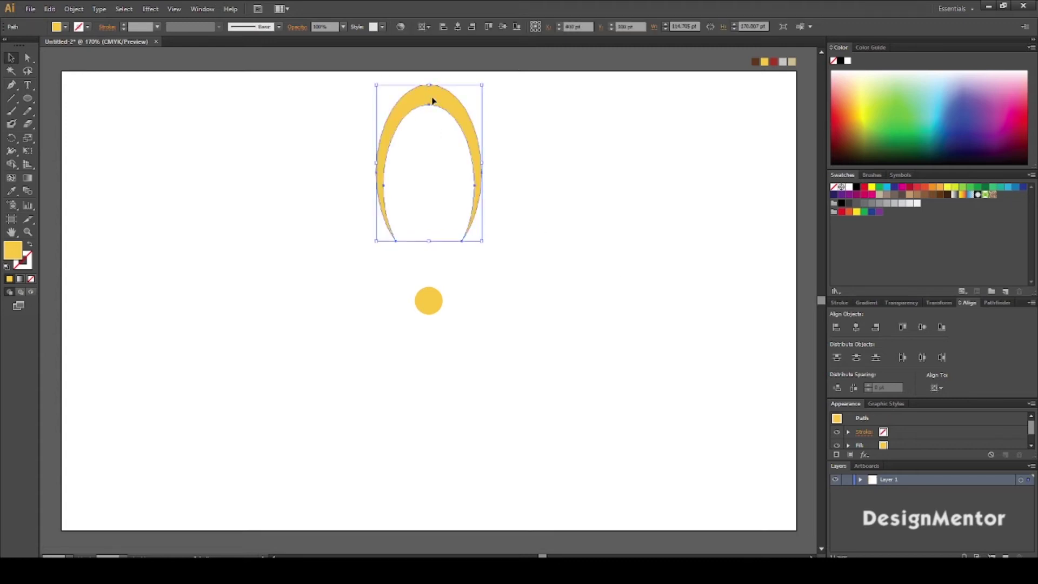
click(648, 228)
click(432, 299)
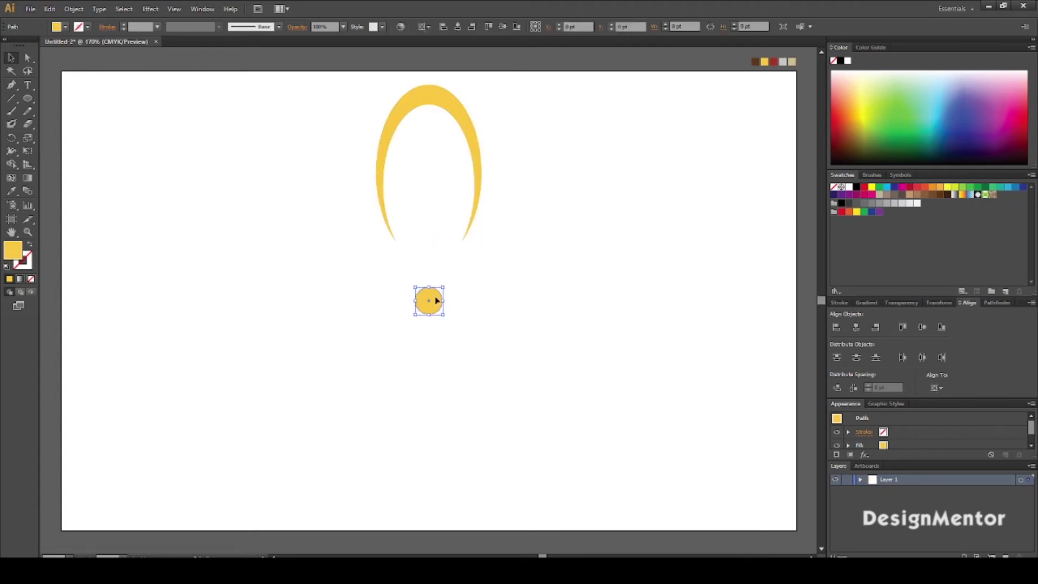
click(597, 301)
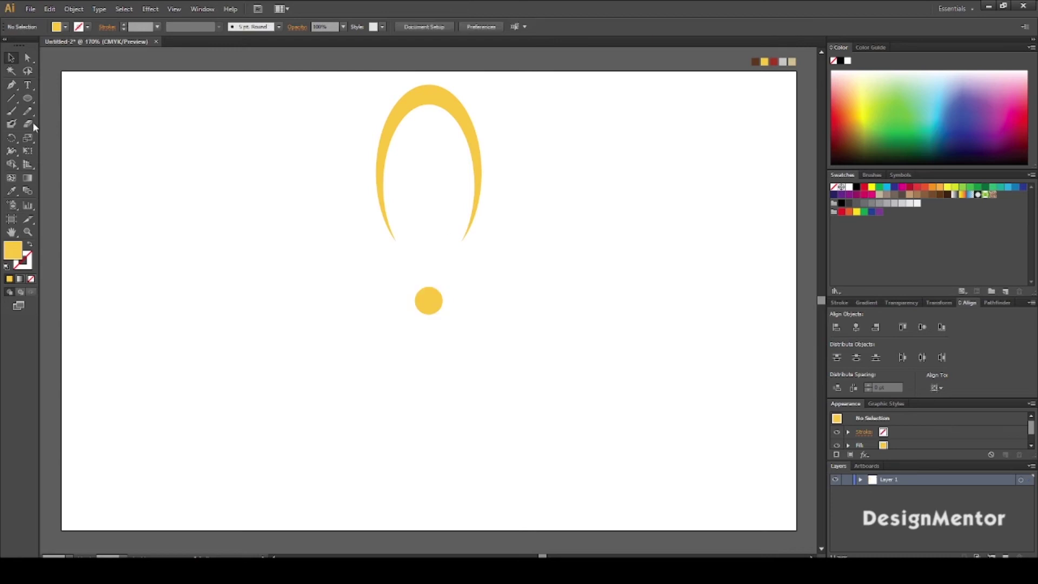
Set the stroke to black and draw a horizontal line centred on the dot.
click(88, 27)
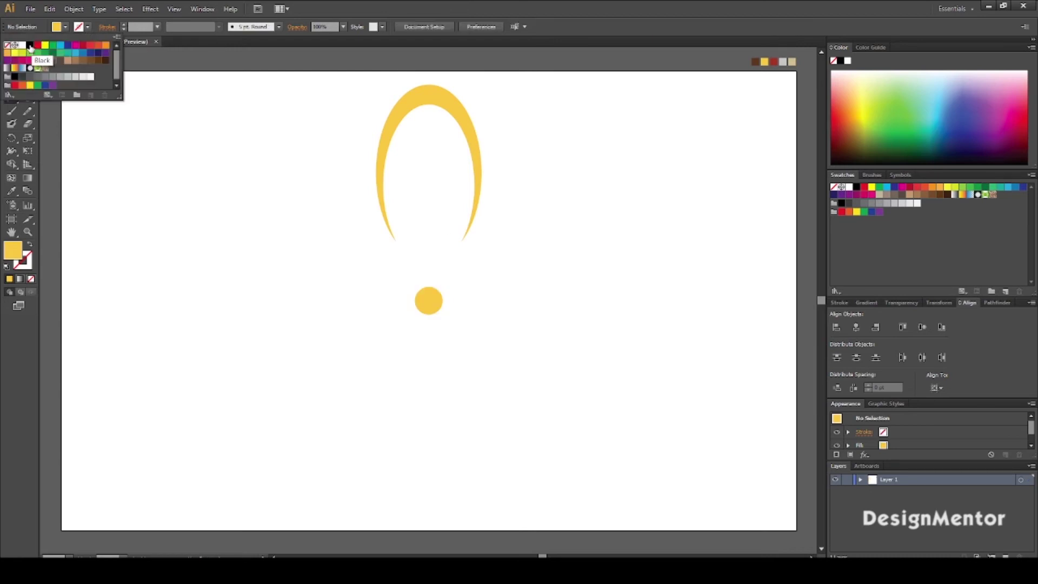
click(29, 48)
drag(347, 309, 517, 300)
key(v)
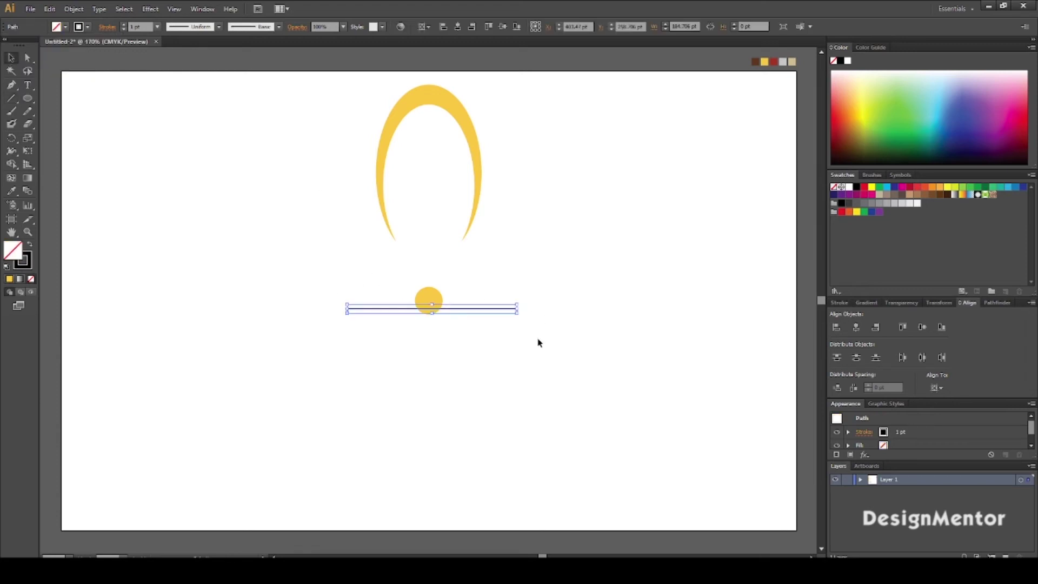
click(503, 326)
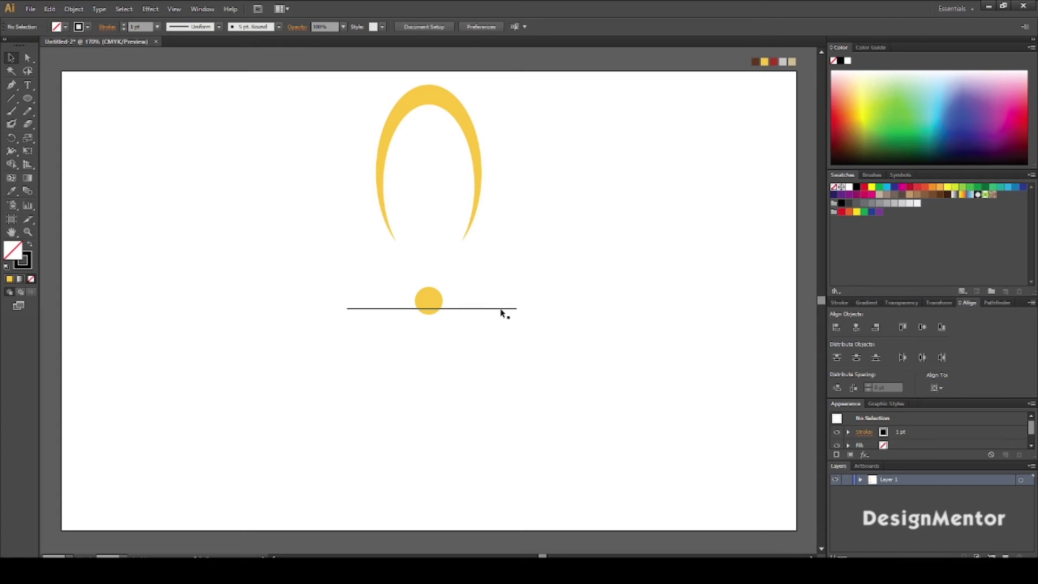
click(501, 309)
click(856, 327)
click(922, 326)
click(599, 343)
Draw a vertical line through the dot and centre it there.
click(11, 97)
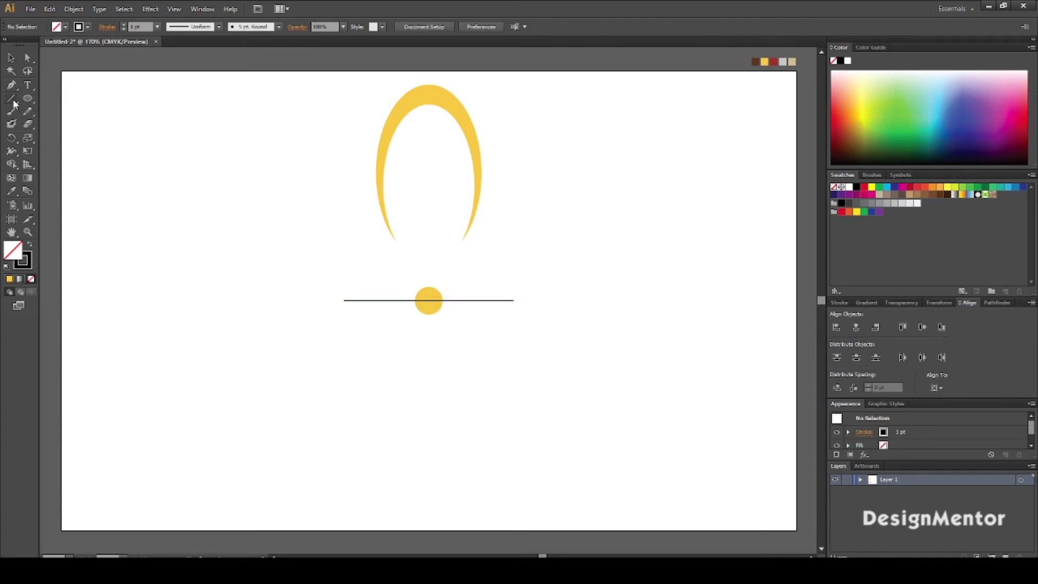
drag(423, 246, 423, 358)
key(v)
click(921, 327)
click(657, 331)
click(468, 141)
Rotate-copy the arc 22.5° around the dot's centre, repeating with Ctrl+D to build the ring.
click(13, 139)
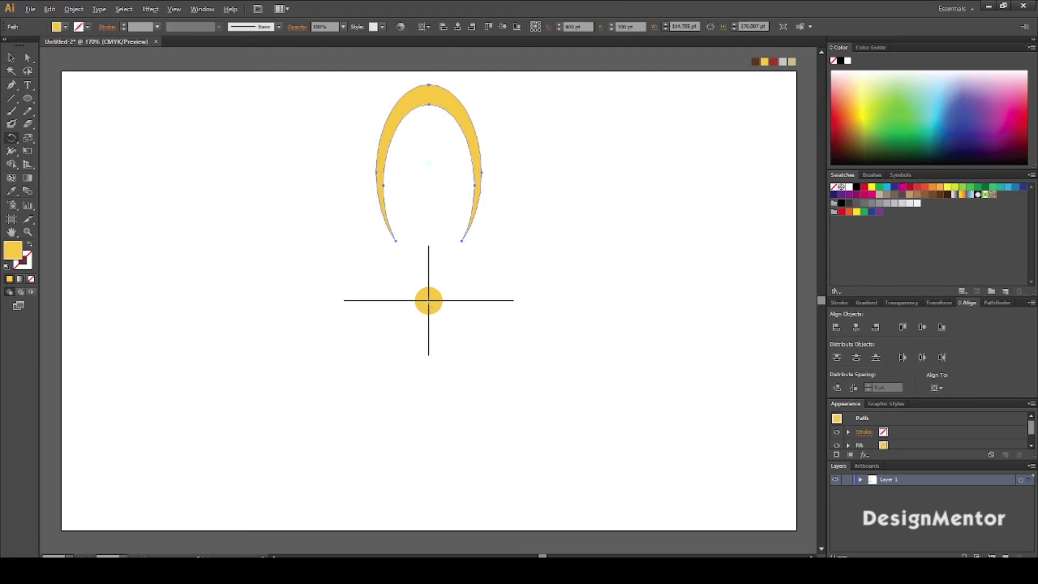
alt+click(428, 301)
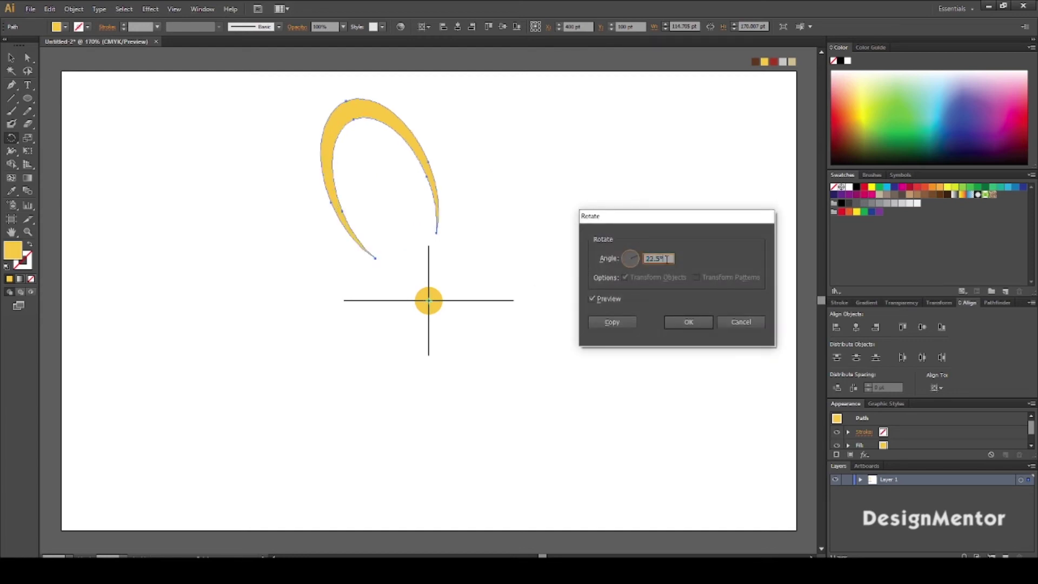
click(617, 325)
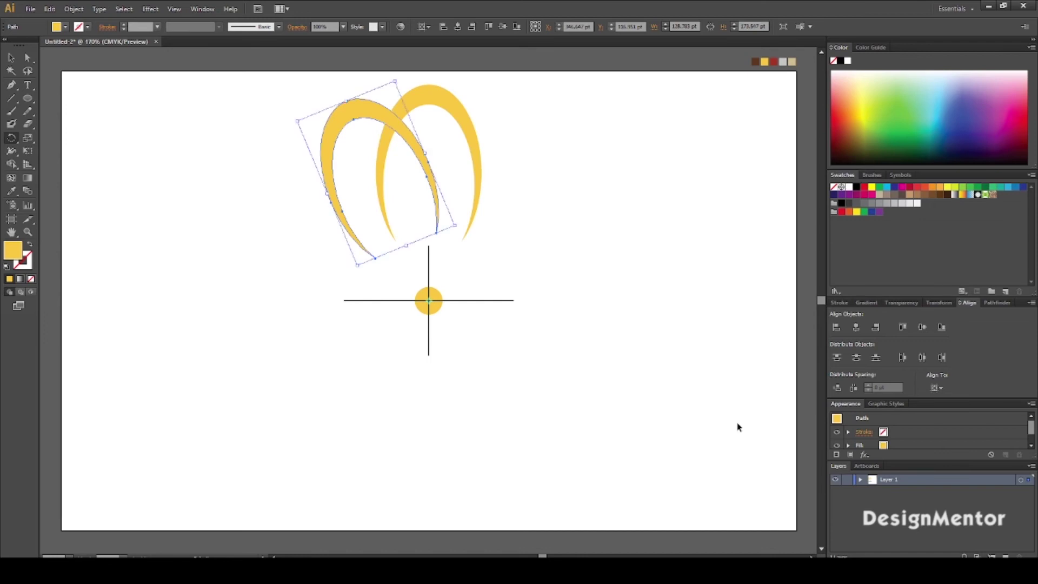
key(ctrl+d)
key(ctrl+d)
key(ctrl+d)
key(ctrl+d)
key(ctrl+d)
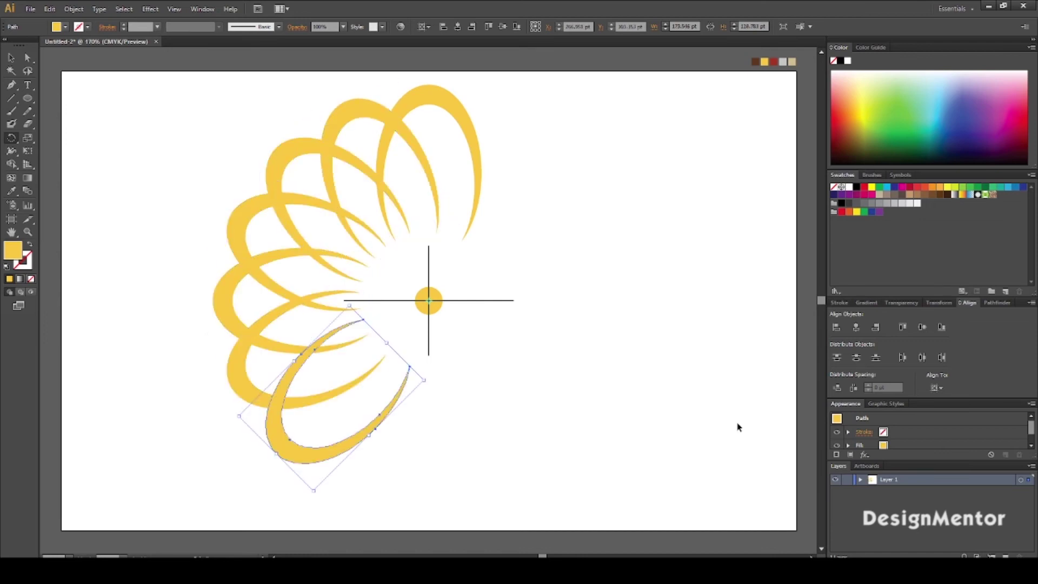
key(ctrl+d)
key(ctrl+d)
key(ctrl+d)
key(ctrl+d)
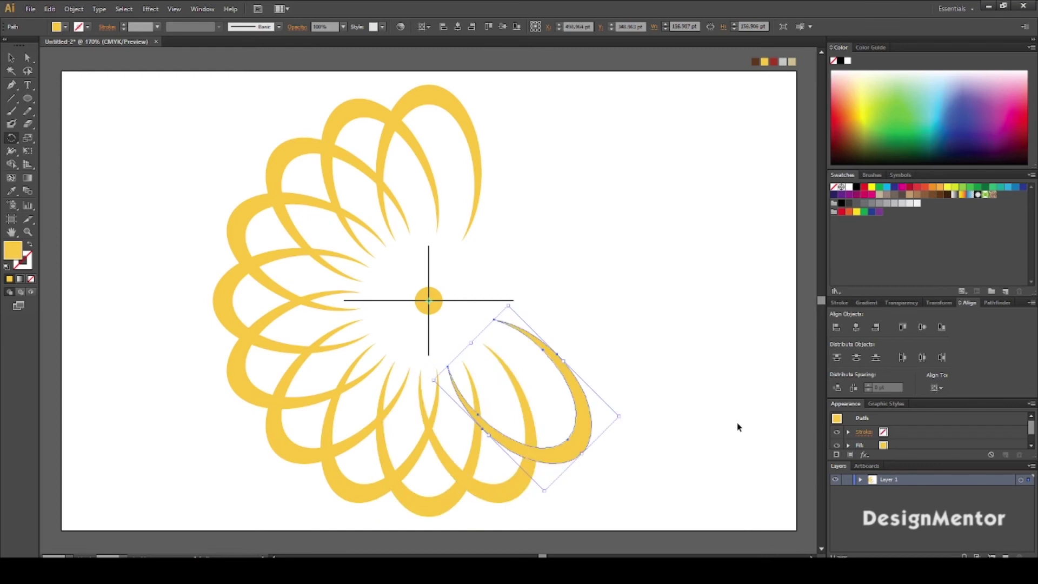
key(ctrl+d)
key(ctrl+d)
key(ctrl+d)
key(ctrl+d)
key(ctrl+d)
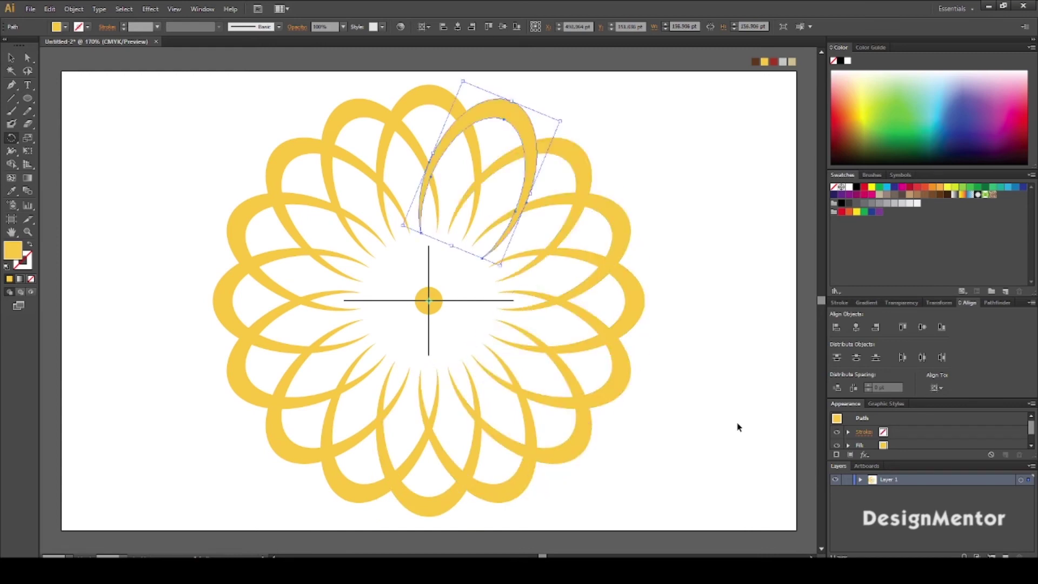
Delete the horizontal and vertical guide lines, leaving only the flower and its centre dot.
key(v)
click(708, 408)
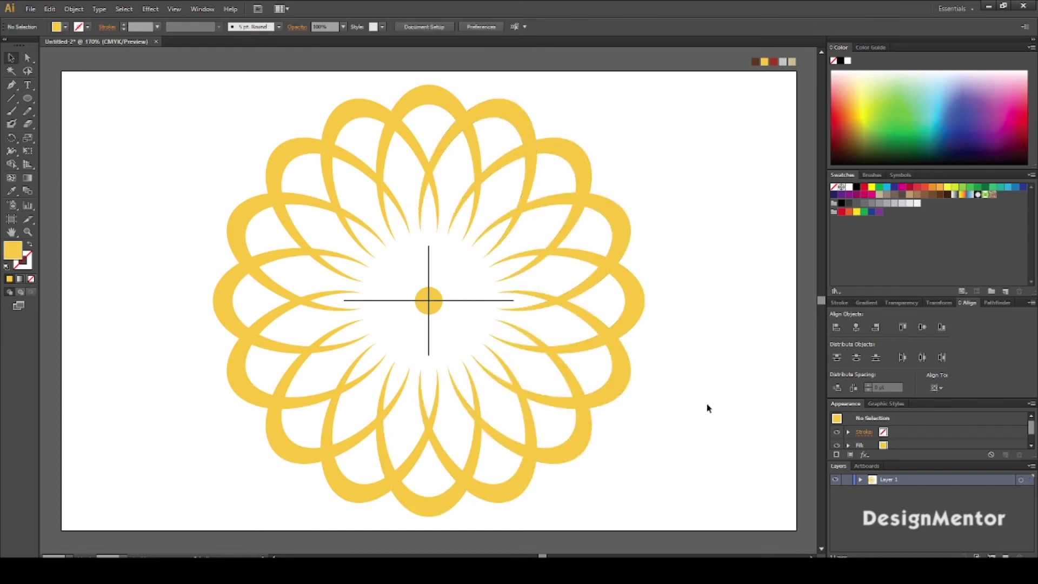
click(406, 300)
key(Delete)
click(430, 266)
key(Delete)
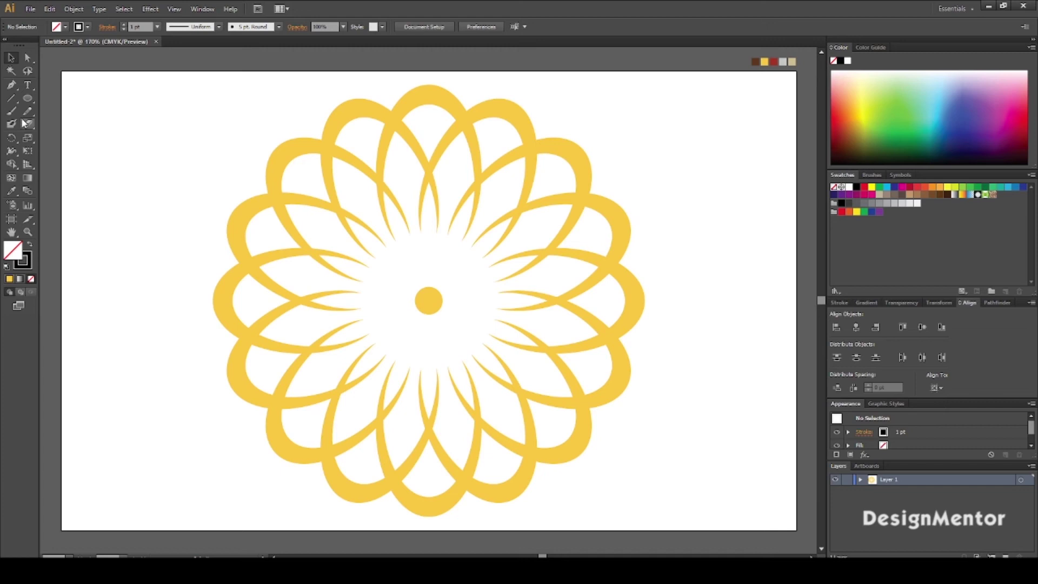
drag(28, 98, 73, 100)
click(73, 100)
Draw a rectangle with no stroke and black fill, and send it behind the flower.
mouse_move(677, 405)
mouse_down()
mouse_move(738, 434)
mouse_move(766, 475)
mouse_up()
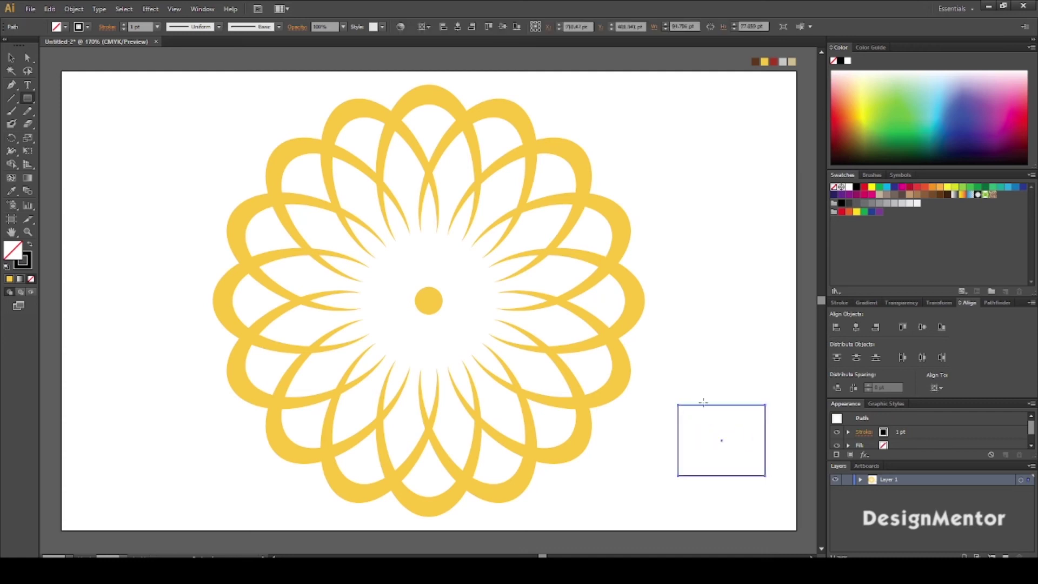
click(88, 27)
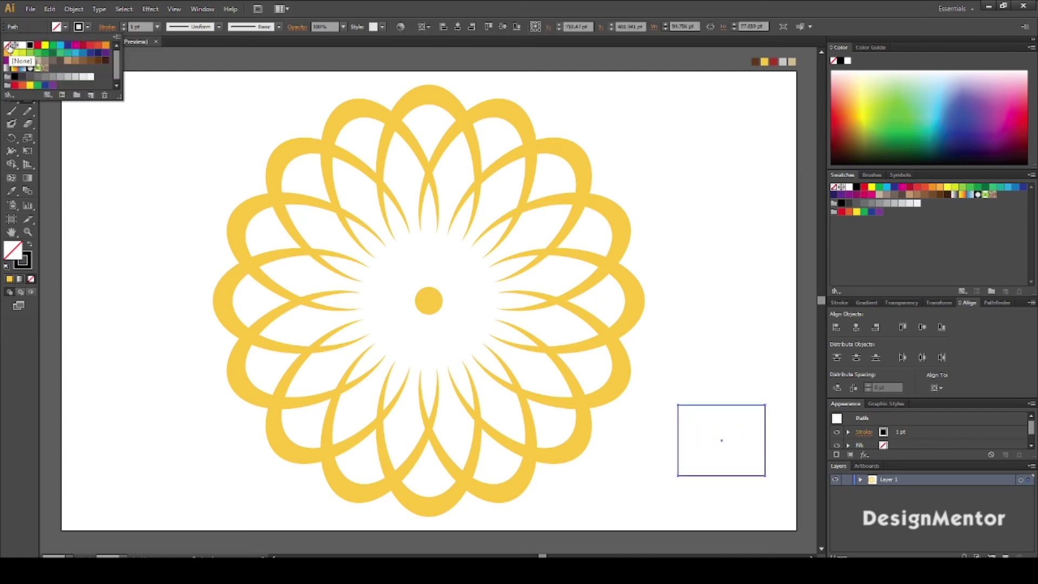
click(7, 45)
click(64, 28)
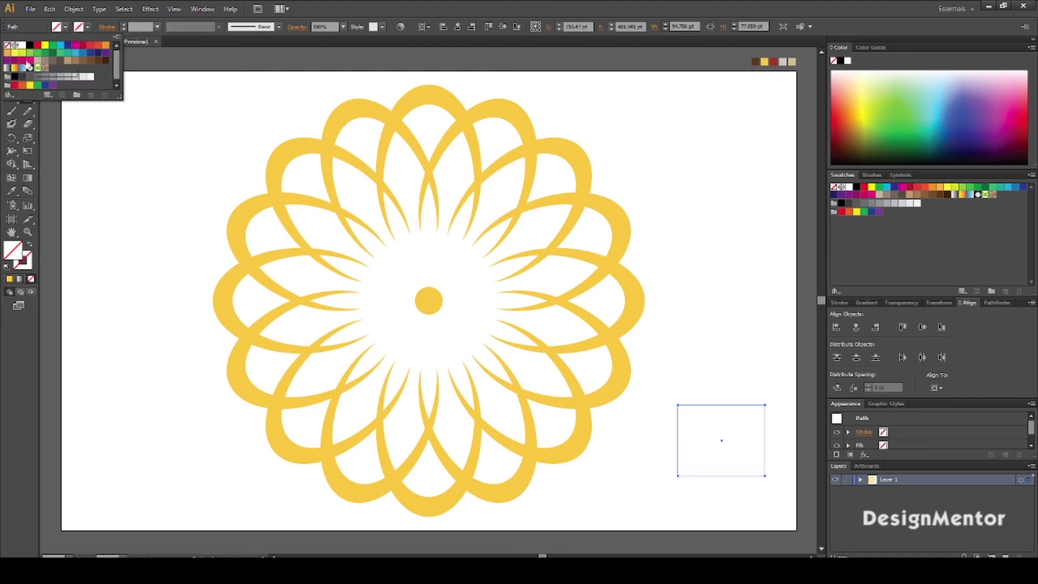
click(31, 50)
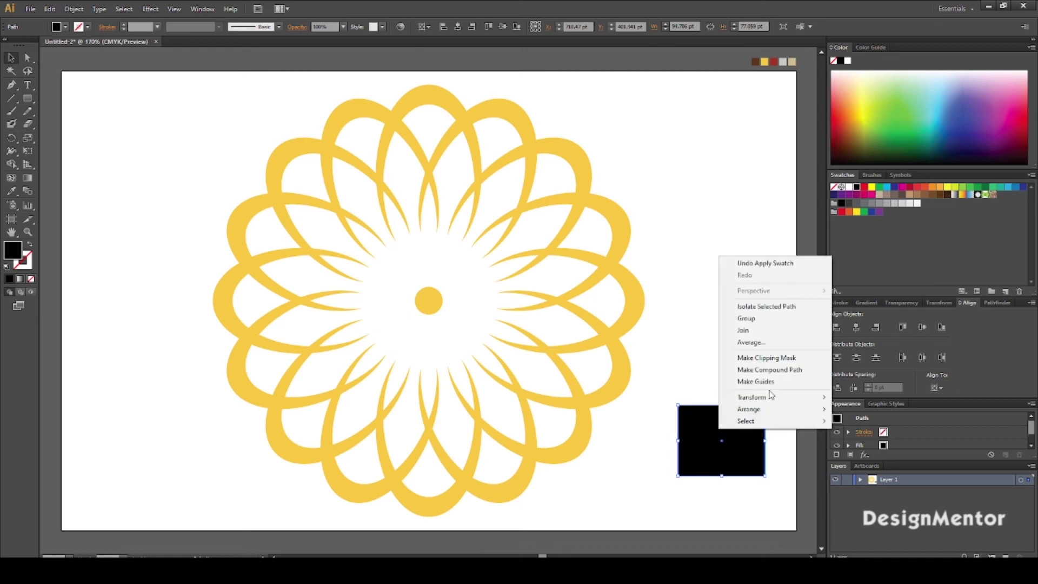
mouse_move(748, 408)
click(867, 447)
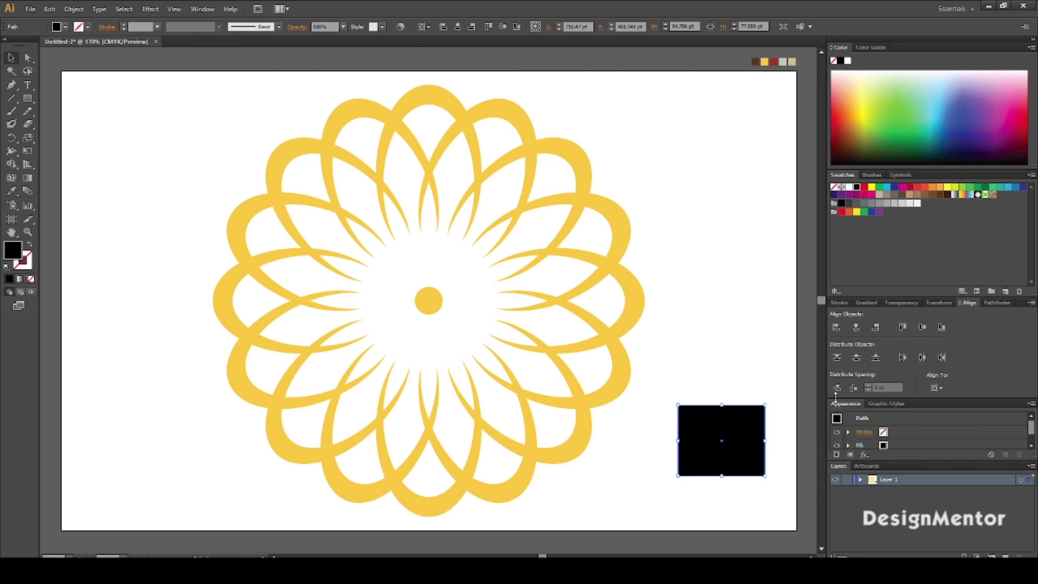
Size the rectangle to 800 × 500 pt and centre it on the artboard.
click(680, 28)
key(Tab)
text(50)
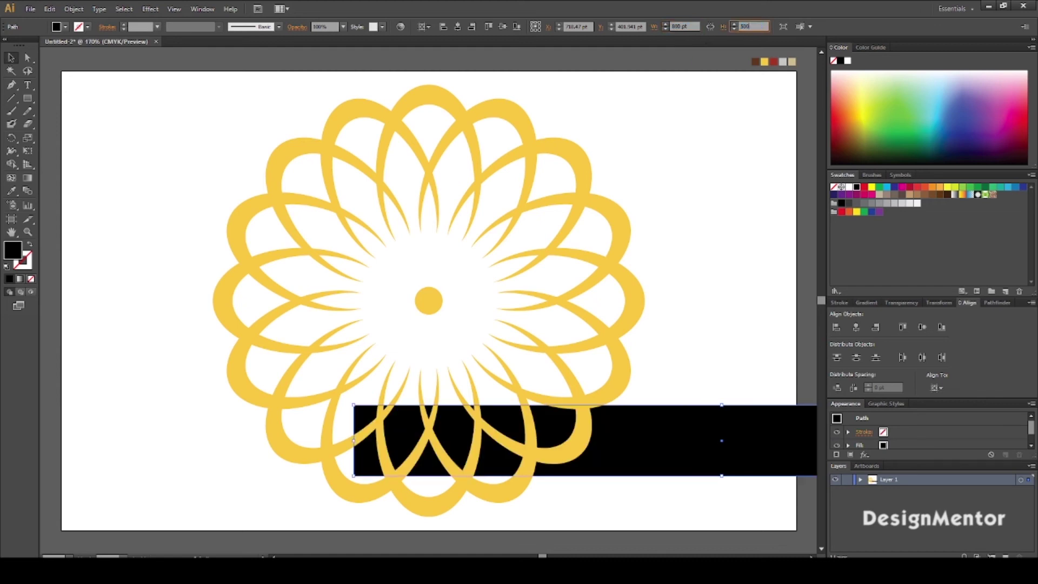
key(Return)
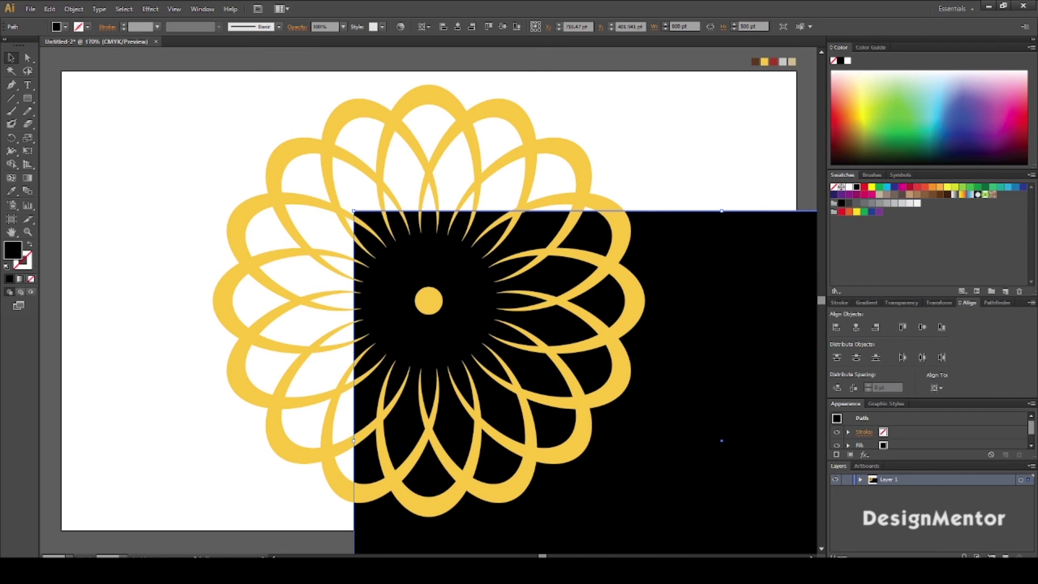
click(855, 327)
click(921, 326)
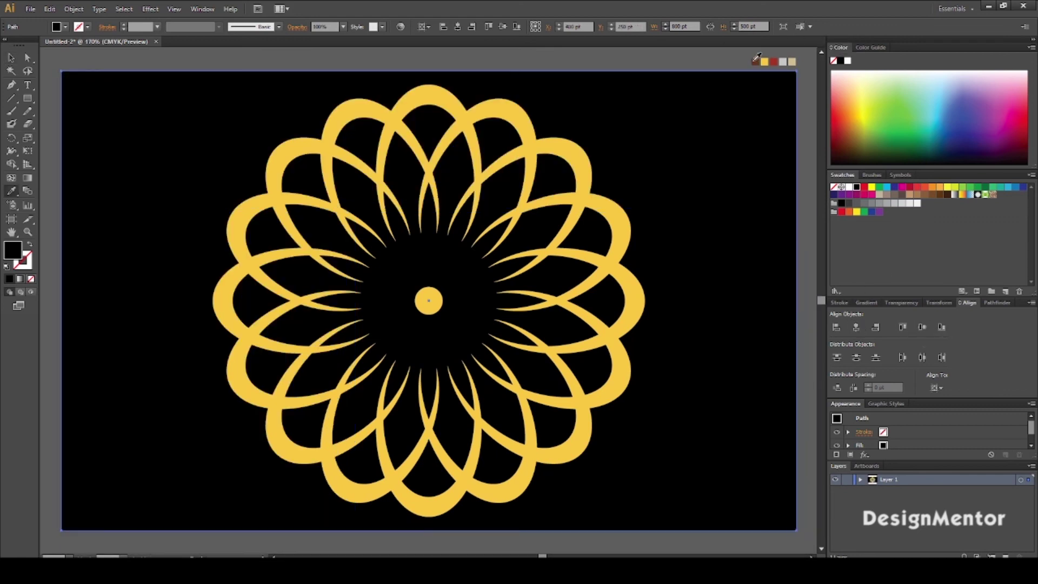
Fill the background rectangle with eyedropper-sampled dark brown and lock it via Object > Lock > Selection.
click(755, 62)
click(11, 57)
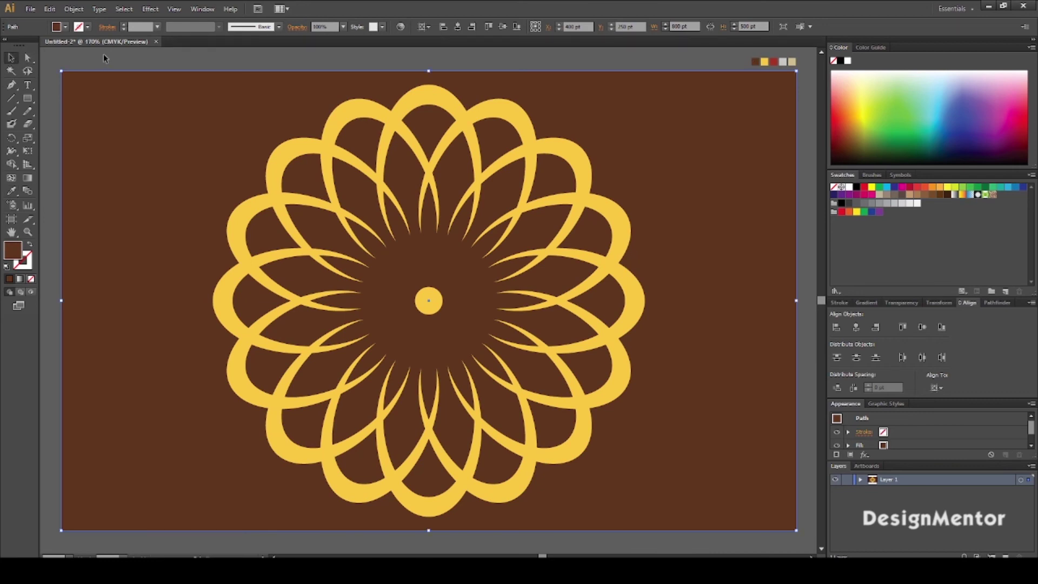
click(103, 53)
click(143, 187)
click(74, 9)
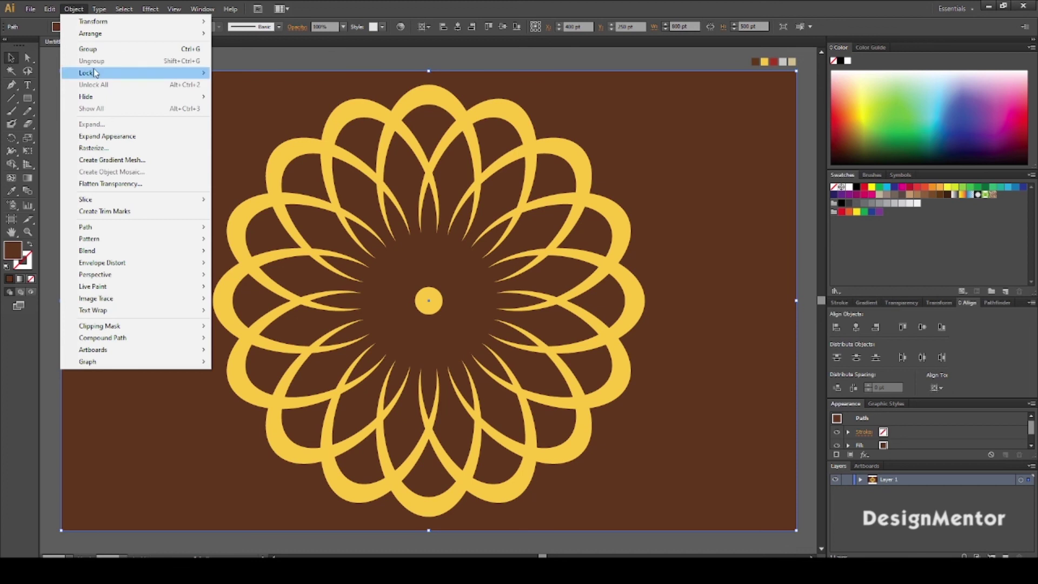
click(243, 73)
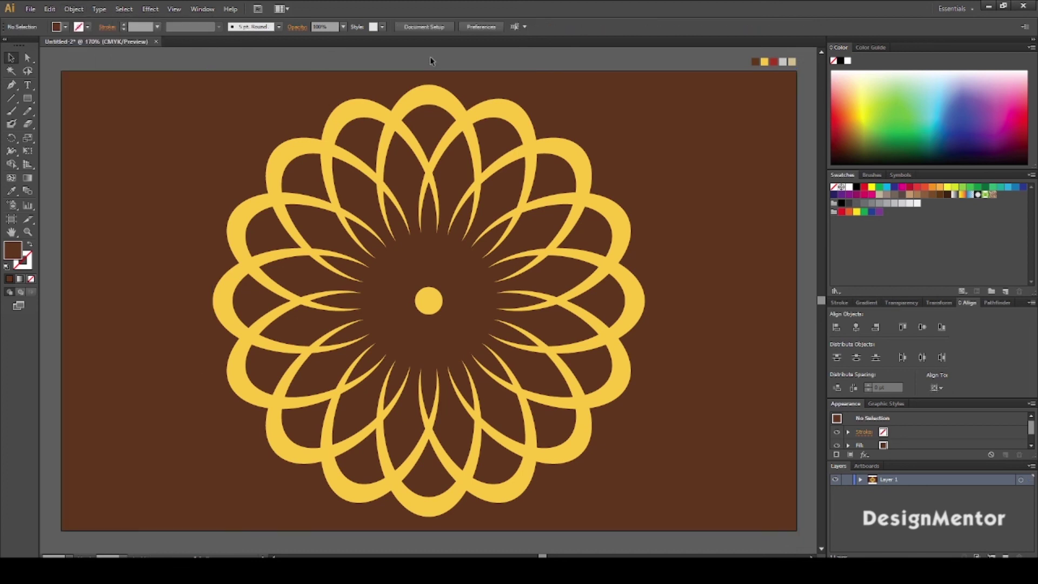